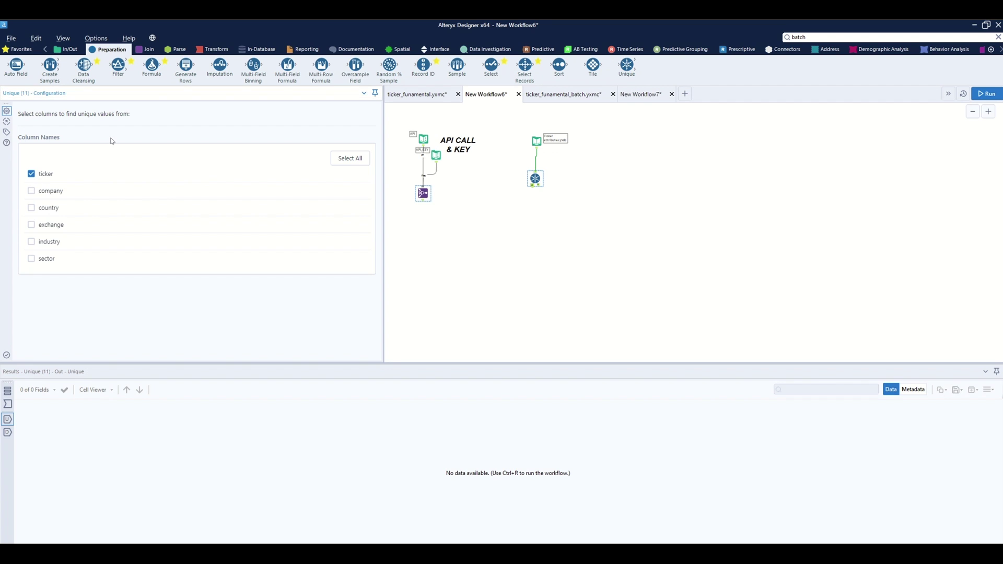
Step: Add a Select tool below the Unique tool and deselect every field except ticker
{"action": "left_click_drag", "start_coordinate": [491, 65], "coordinate": [529, 216]}
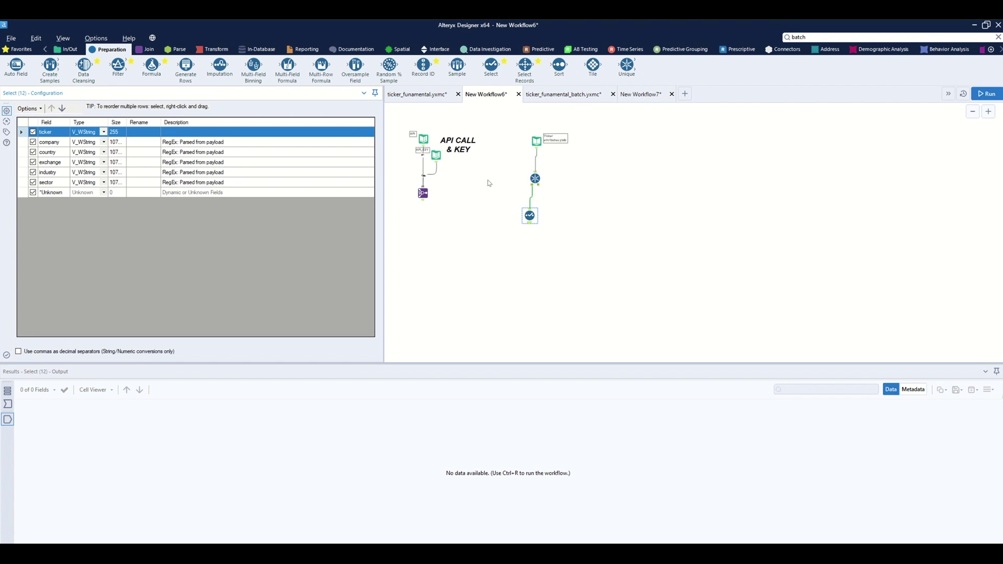
{"action": "left_click", "coordinate": [534, 178]}
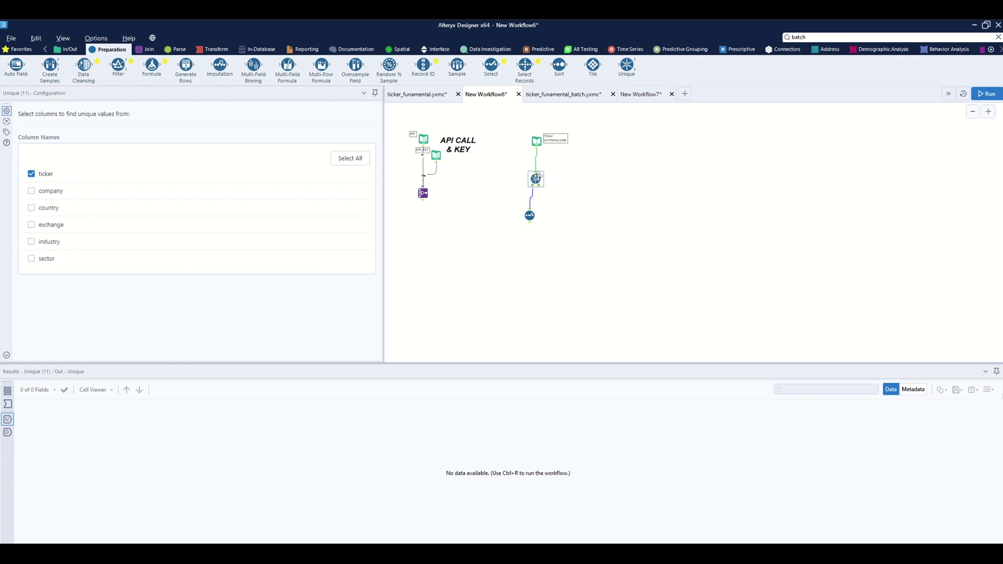
{"action": "left_click", "coordinate": [528, 216]}
{"action": "left_click_drag", "start_coordinate": [22, 144], "coordinate": [24, 192]}
{"action": "left_click", "coordinate": [30, 108]}
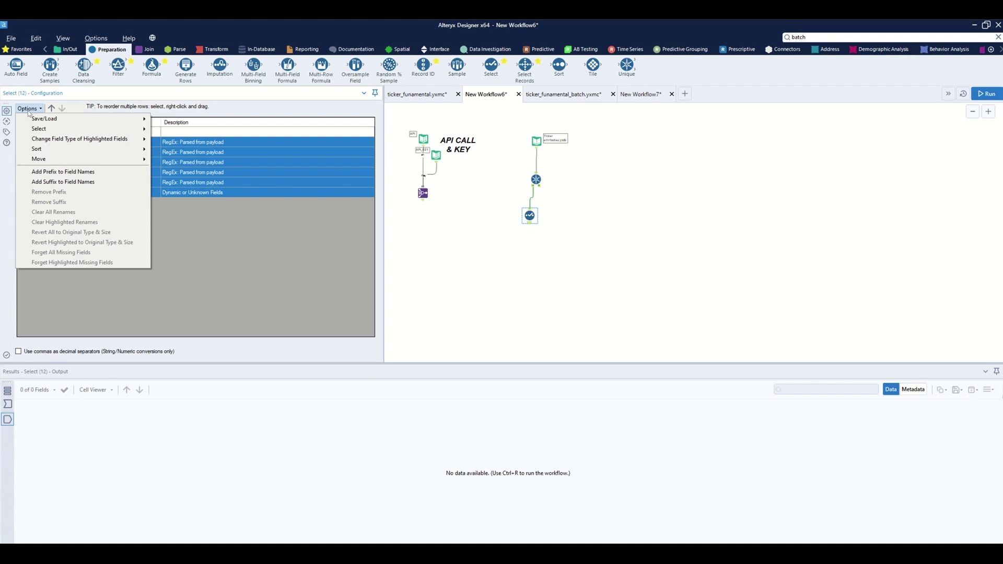
{"action": "mouse_move", "coordinate": [68, 119]}
{"action": "left_click", "coordinate": [201, 162]}
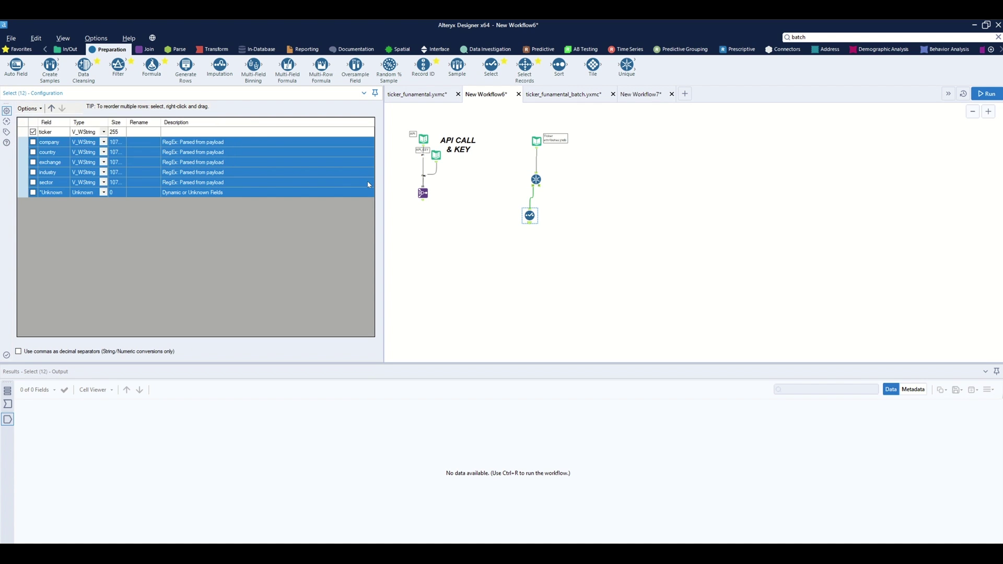
Step: Add an Append Fields tool with the Select output as target and the API and KEY join output as source
{"action": "left_click", "coordinate": [534, 250]}
{"action": "key", "text": "ctrl+r"}
{"action": "left_click", "coordinate": [146, 49]}
{"action": "left_click_drag", "start_coordinate": [18, 81], "coordinate": [533, 255]}
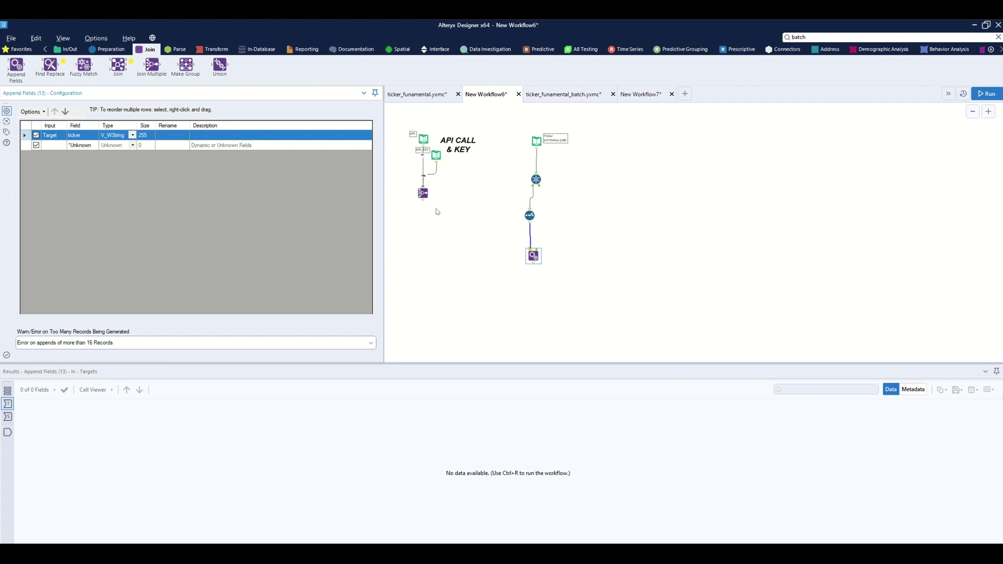
{"action": "left_click_drag", "start_coordinate": [424, 204], "coordinate": [534, 255]}
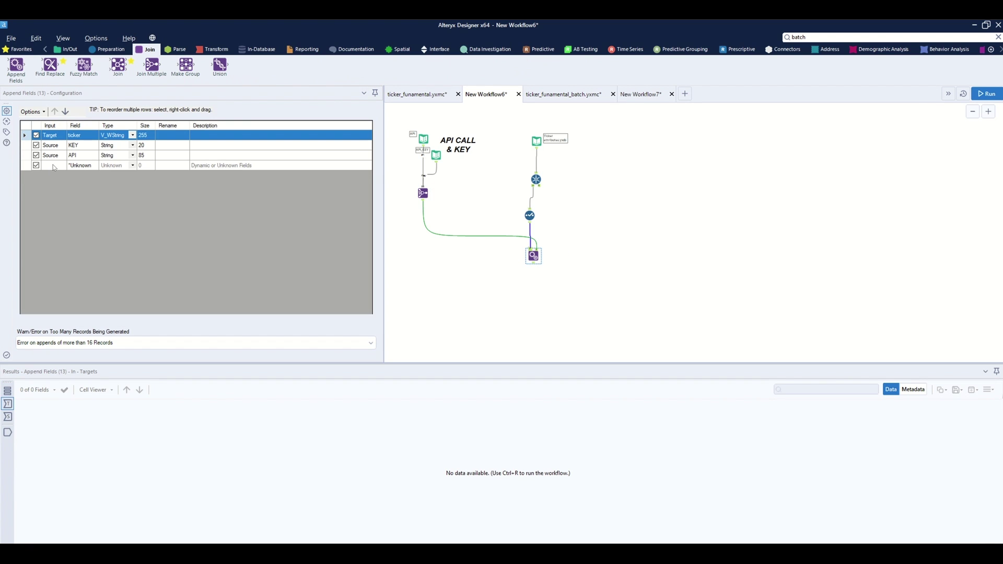
Step: Add a Formula tool below Append Fields and create the output column API Call with the expression [API]
{"action": "left_click", "coordinate": [107, 49]}
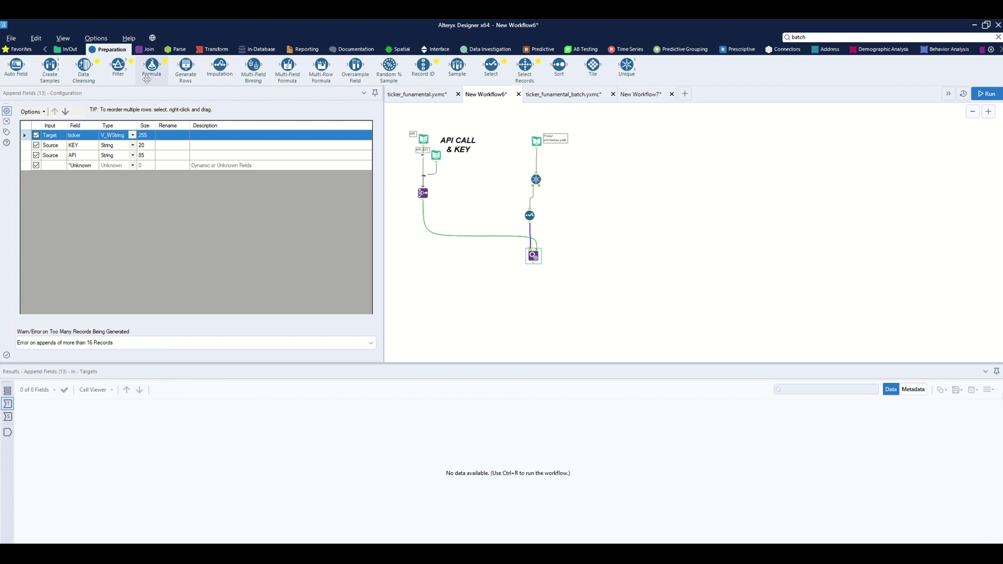
{"action": "left_click_drag", "start_coordinate": [263, 165], "coordinate": [533, 290]}
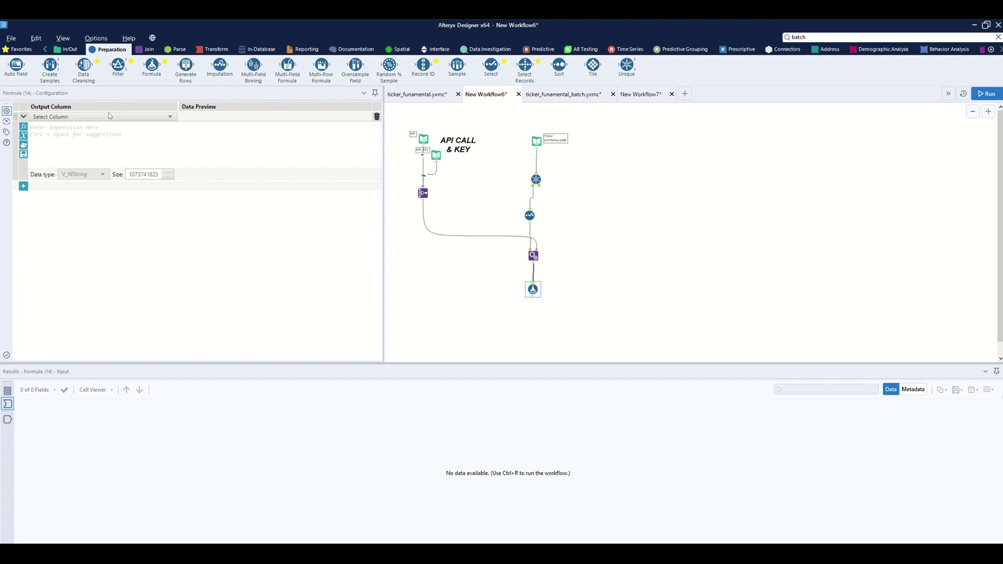
{"action": "left_click", "coordinate": [107, 117]}
{"action": "left_click", "coordinate": [100, 127]}
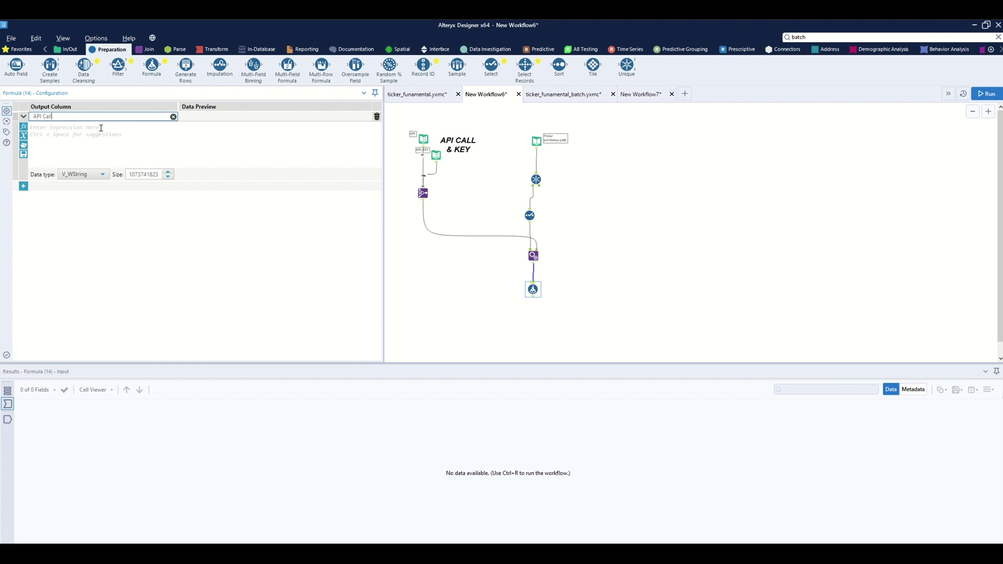
{"action": "left_click", "coordinate": [99, 134]}
{"action": "type", "text": "["}
{"action": "key", "text": "Down"}
{"action": "key", "text": "Down"}
{"action": "key", "text": "Return"}
Step: Check the placeholders in the API text input's URL and add the API Call expression REGEX_Replace([API CALL], "\[TIC\]", [ticker]) to the Formula tool
{"action": "left_click", "coordinate": [424, 139]}
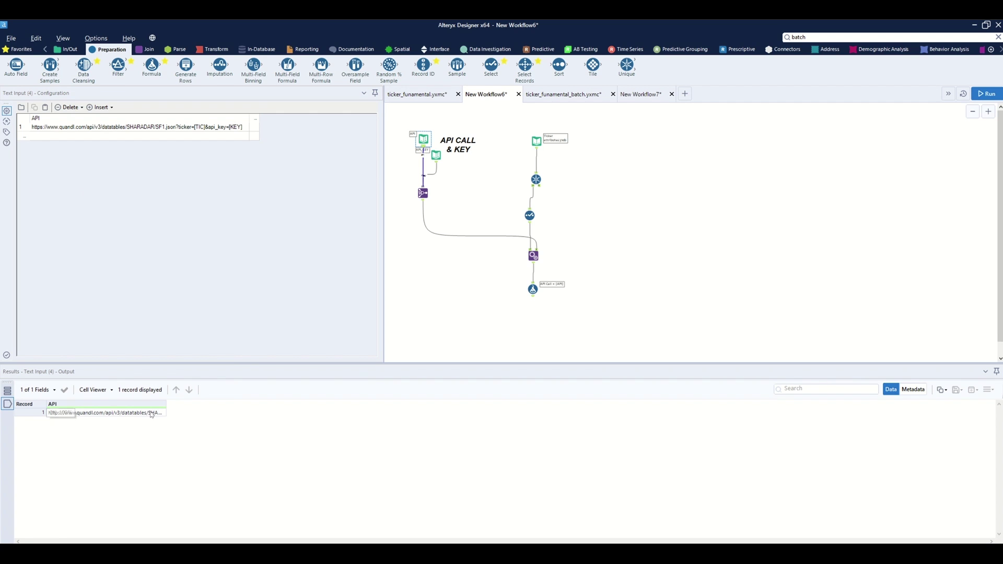
{"action": "left_click_drag", "start_coordinate": [166, 404], "coordinate": [394, 405]}
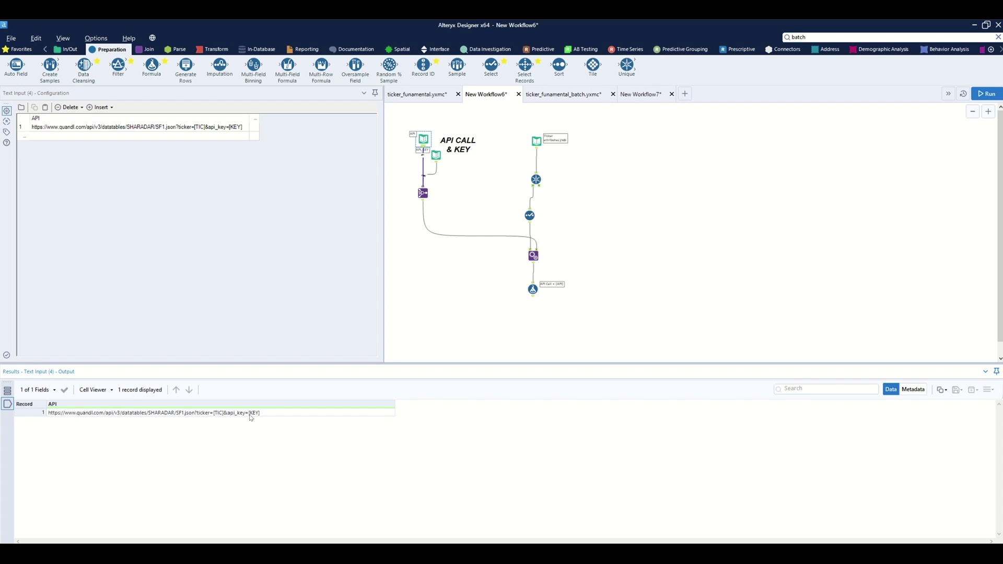
{"action": "left_click", "coordinate": [533, 292]}
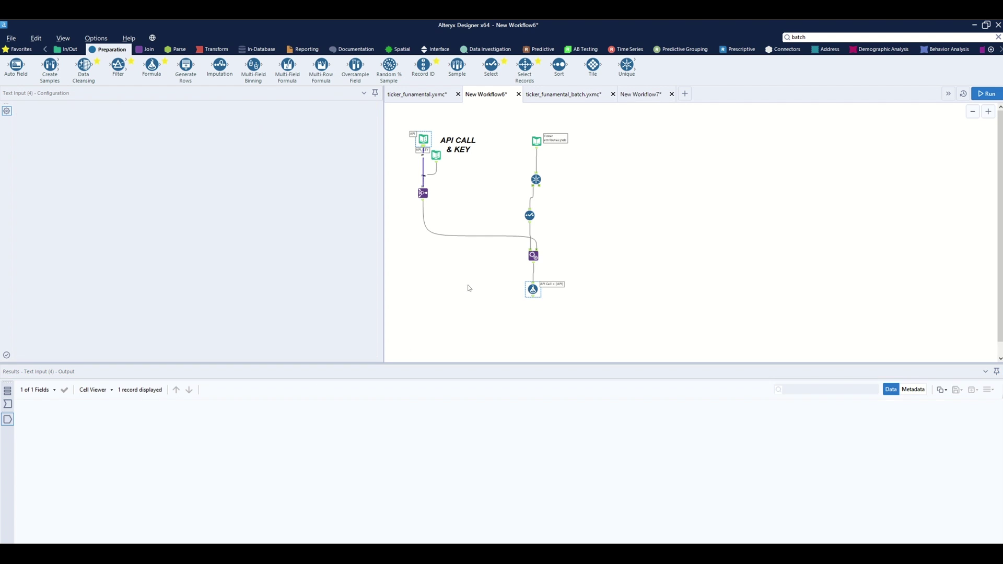
{"action": "left_click", "coordinate": [55, 188]}
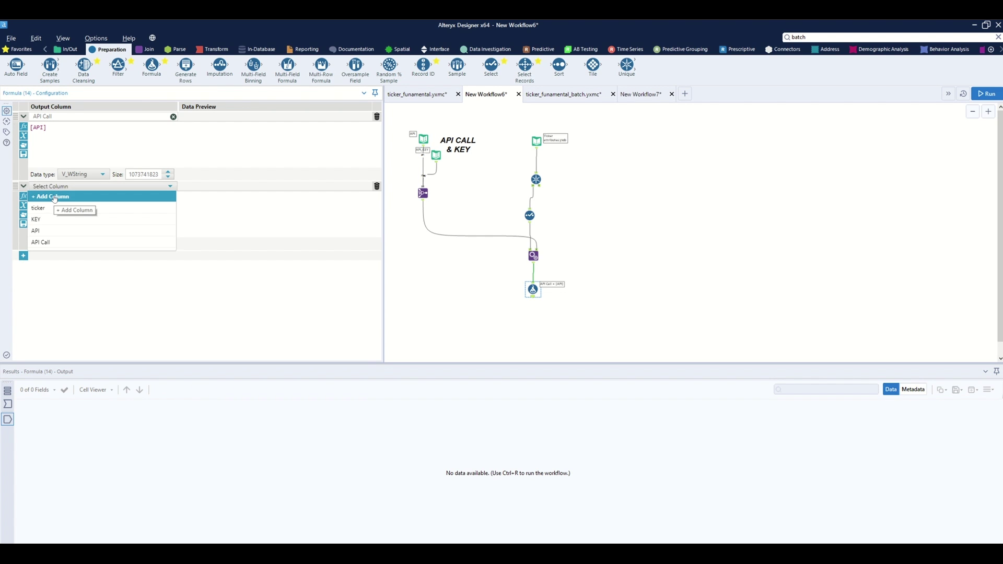
{"action": "left_click", "coordinate": [42, 241]}
{"action": "type", "text": "REGEX_Replace([API CALL], \"\\[TIC\\]\", [ticker])"}
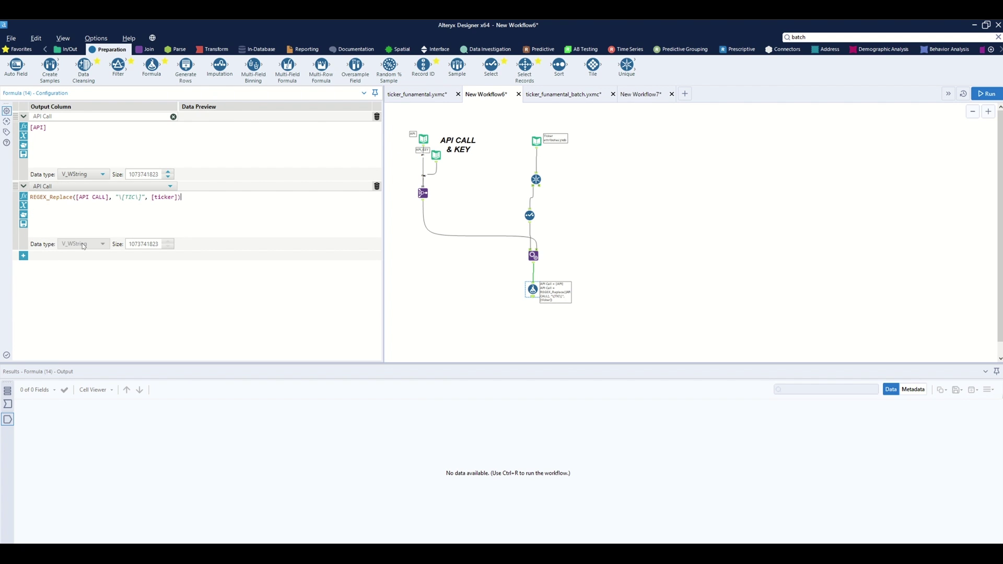
Step: Add another API Call expression to the Formula tool: REGEX_Replace([API CALL], "\[KEY\]", [KEY])
{"action": "left_click", "coordinate": [24, 257]}
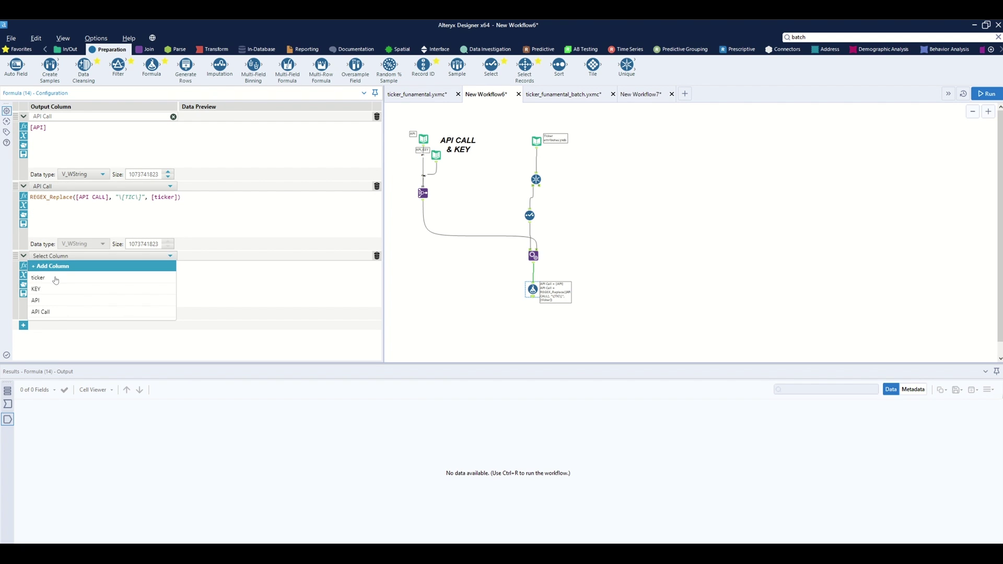
{"action": "left_click", "coordinate": [53, 309]}
{"action": "type", "text": "REGEX_Replace([API CALL], \"\\[KEY\\]\", [KEY])"}
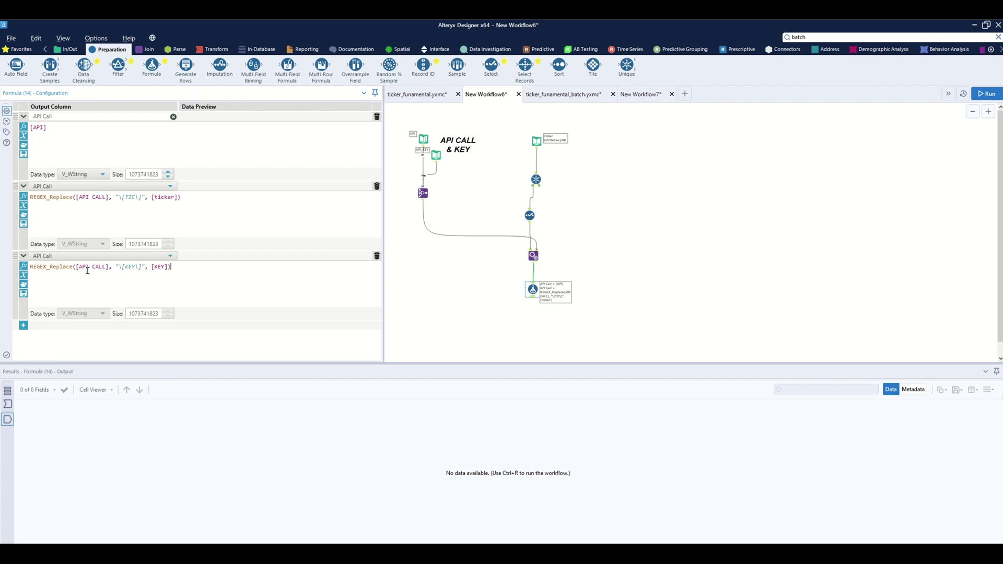
Step: Set the Formula tool's annotation to API Call
{"action": "left_click", "coordinate": [7, 131]}
{"action": "left_click", "coordinate": [117, 236]}
{"action": "type", "text": "API Call"}
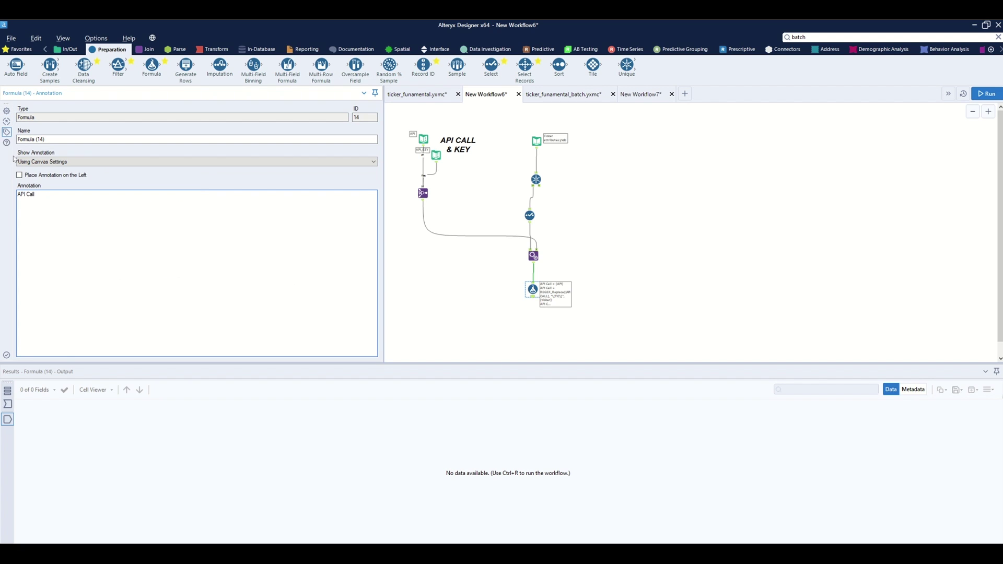
{"action": "left_click", "coordinate": [6, 110]}
Step: Add a Select tool below the Formula tool that drops the KEY and API fields, and run the workflow to check its output
{"action": "left_click_drag", "start_coordinate": [491, 65], "coordinate": [533, 315]}
{"action": "left_click", "coordinate": [33, 141]}
{"action": "left_click", "coordinate": [33, 152]}
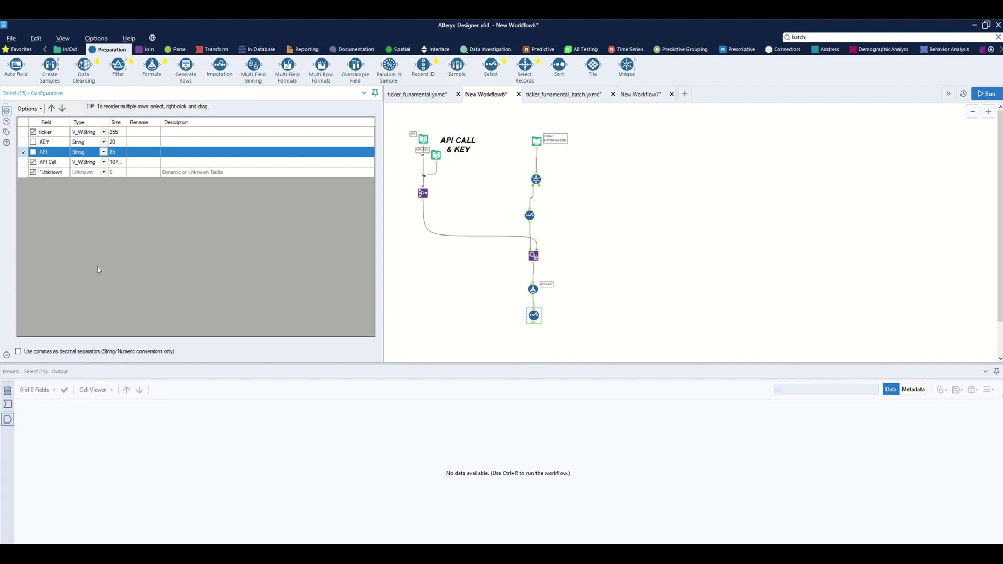
{"action": "key", "text": "ctrl+r"}
{"action": "left_click", "coordinate": [534, 322]}
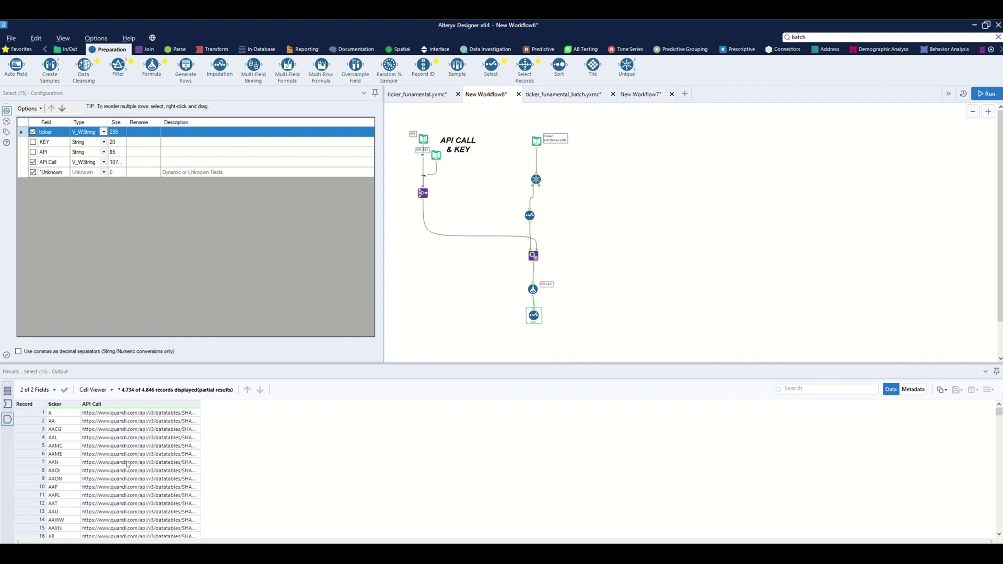
{"action": "left_click", "coordinate": [532, 330]}
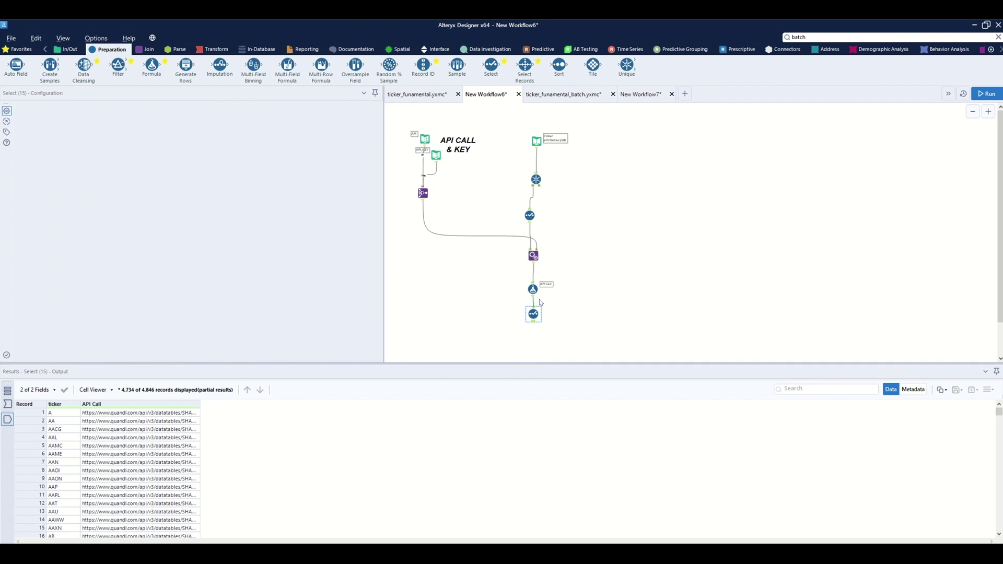
Step: Add a Download tool below the last Select tool and use API CALL as its URL field
{"action": "left_click", "coordinate": [827, 34]}
{"action": "type", "text": "down"}
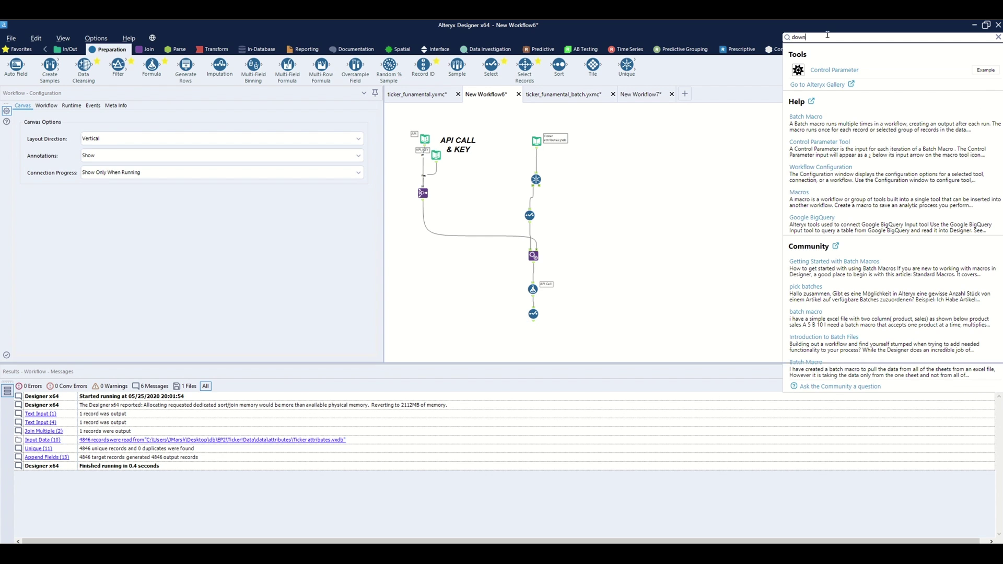
{"action": "left_click_drag", "start_coordinate": [816, 70], "coordinate": [533, 344]}
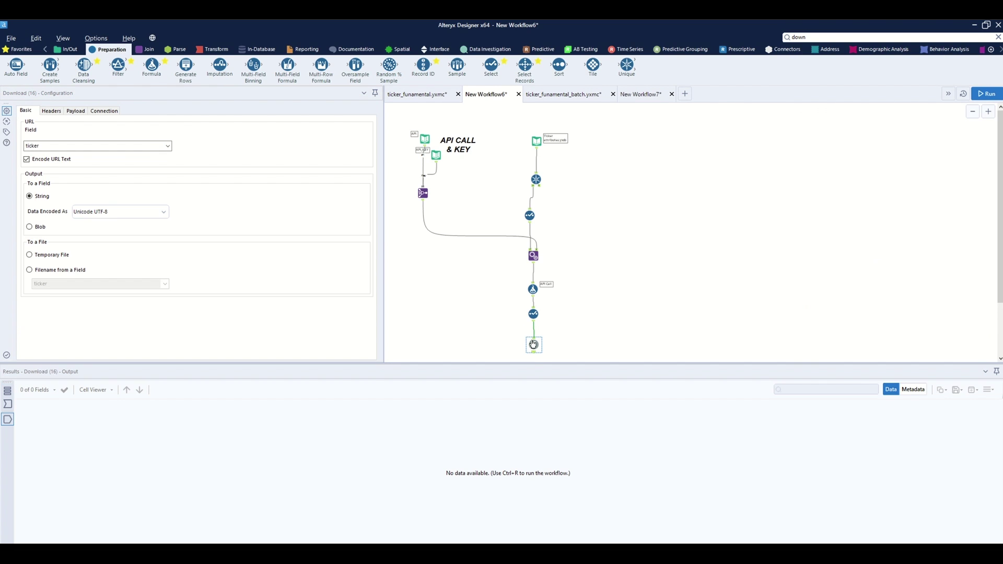
{"action": "left_click", "coordinate": [97, 148]}
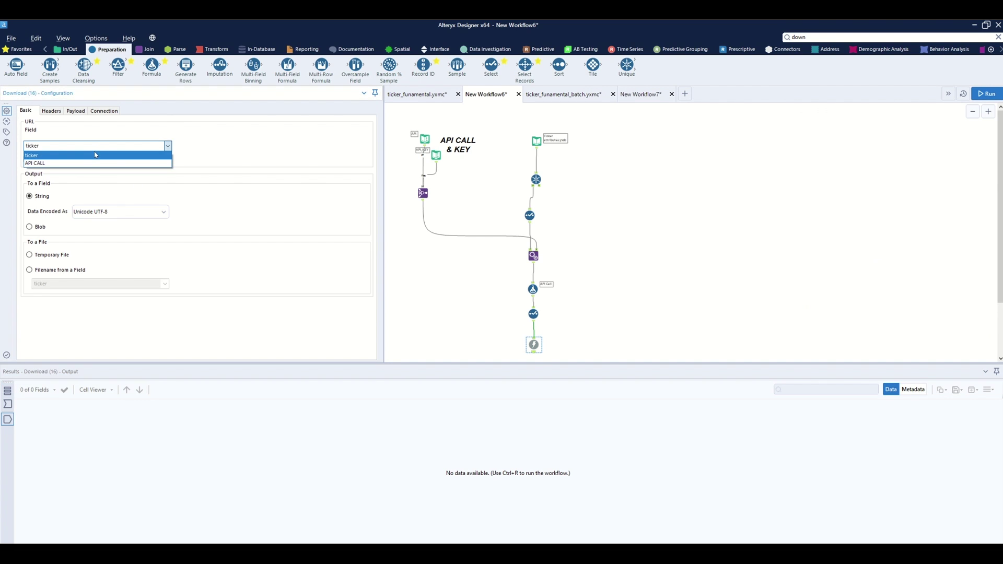
{"action": "left_click", "coordinate": [87, 164]}
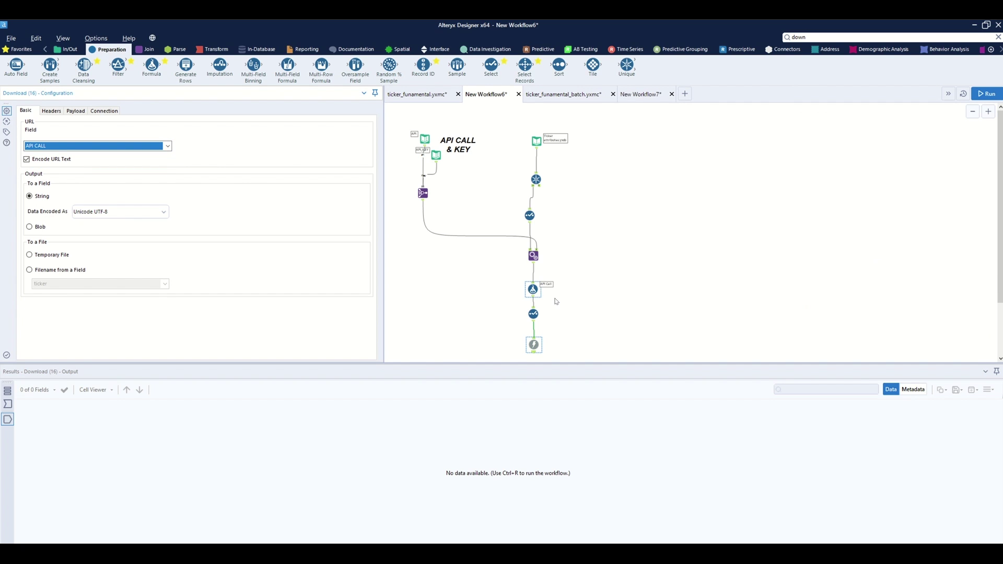
Step: Add a JSON Parse tool below the Download tool and set its JSON field to DownloadData
{"action": "scroll", "coordinate": [556, 301], "scroll_direction": "down", "scroll_amount": 3}
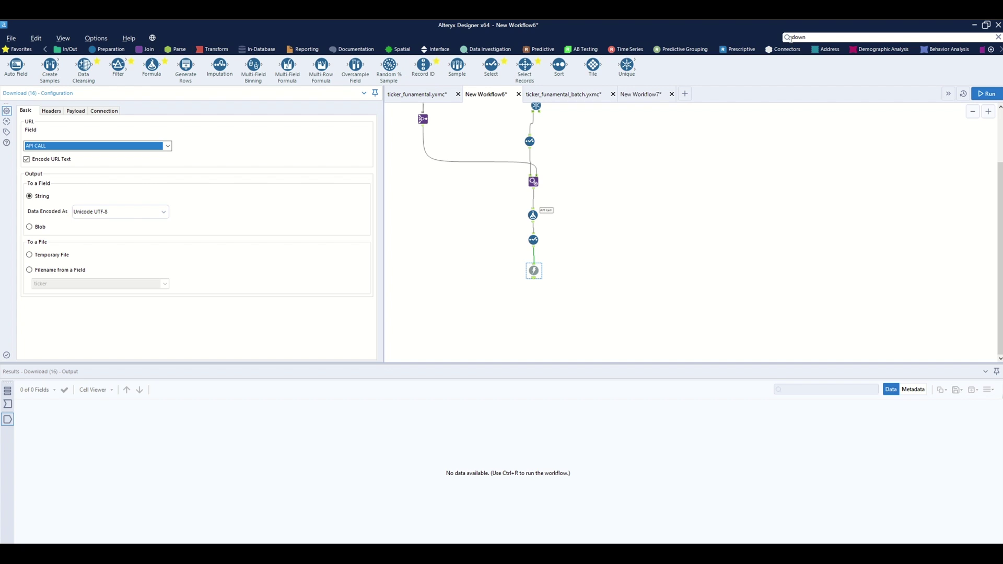
{"action": "left_click", "coordinate": [813, 36]}
{"action": "type", "text": "jso"}
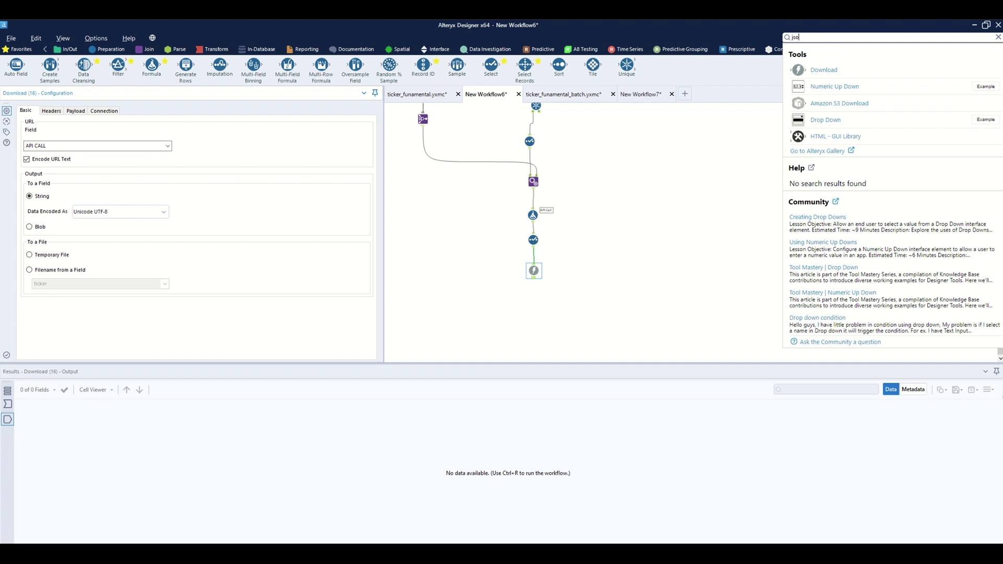
{"action": "type", "text": "n"}
{"action": "left_click_drag", "start_coordinate": [825, 69], "coordinate": [533, 299]}
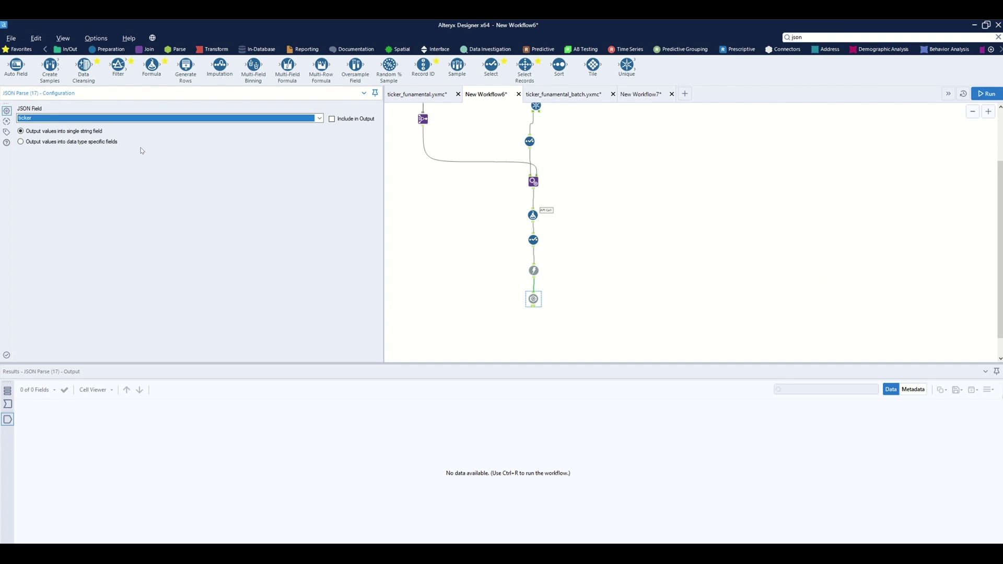
{"action": "left_click", "coordinate": [48, 119]}
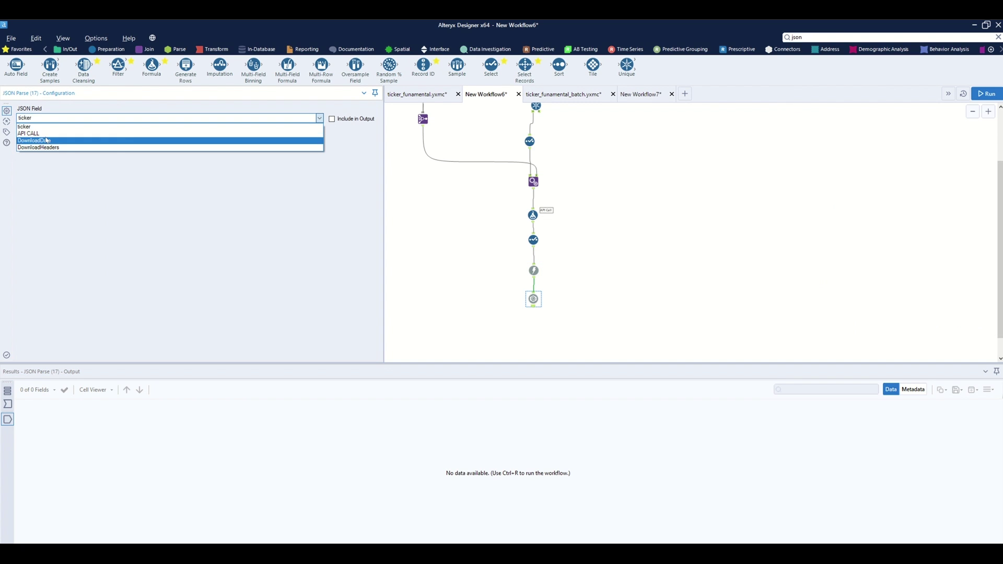
{"action": "left_click", "coordinate": [48, 139]}
Step: Below JSON Parse, add a Select tool that drops DownloadHeaders and a Filter tool where JSON_Name contains datatable.data
{"action": "left_click_drag", "start_coordinate": [491, 65], "coordinate": [529, 270]}
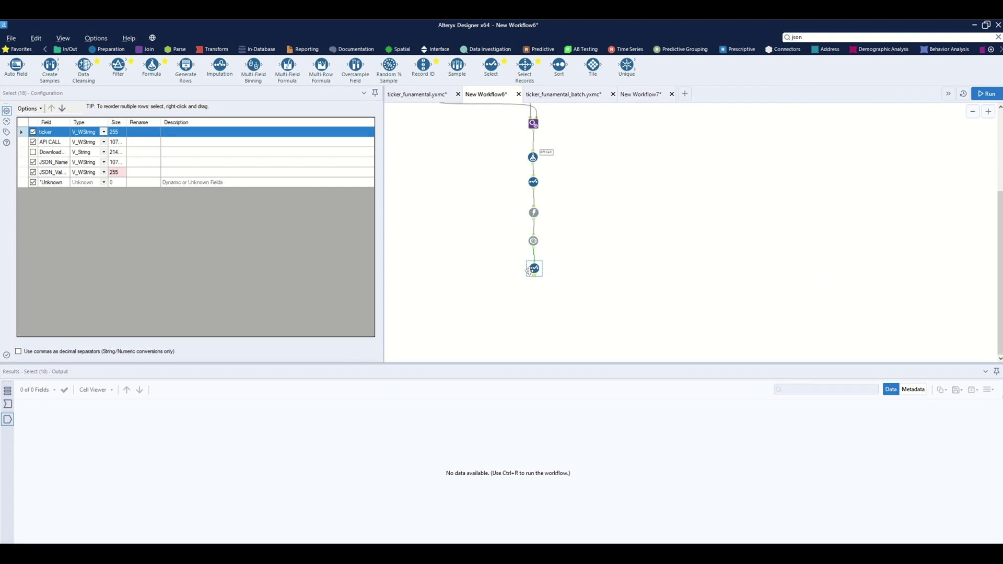
{"action": "left_click", "coordinate": [516, 287]}
{"action": "left_click_drag", "start_coordinate": [118, 65], "coordinate": [505, 302]}
{"action": "left_click", "coordinate": [67, 144]}
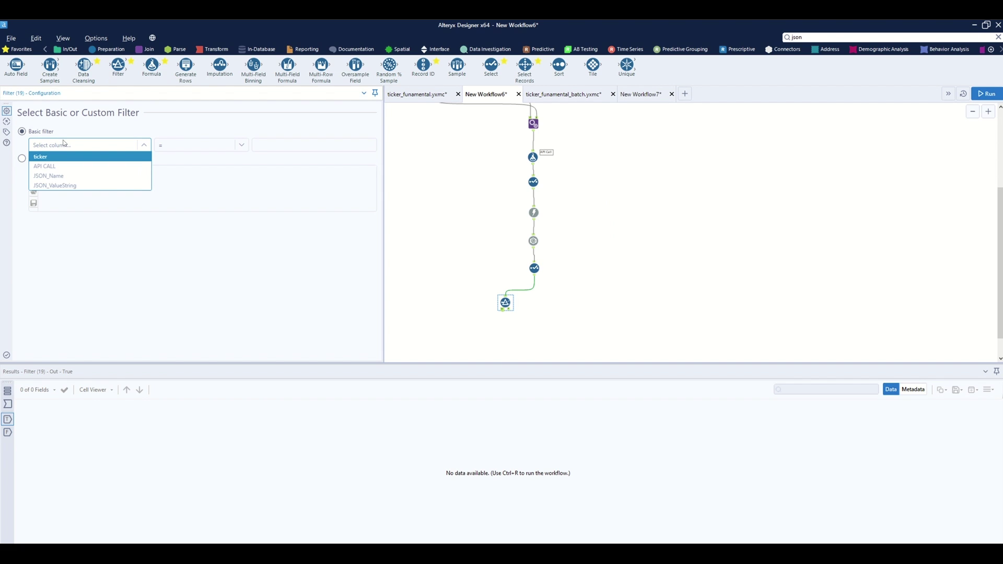
{"action": "left_click", "coordinate": [73, 177]}
{"action": "left_click", "coordinate": [198, 144]}
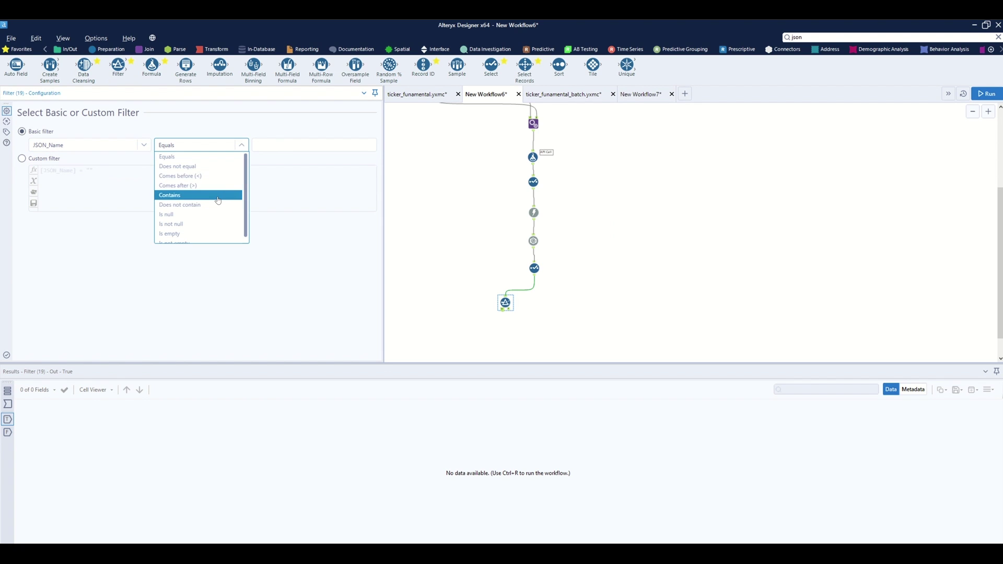
{"action": "left_click", "coordinate": [178, 195]}
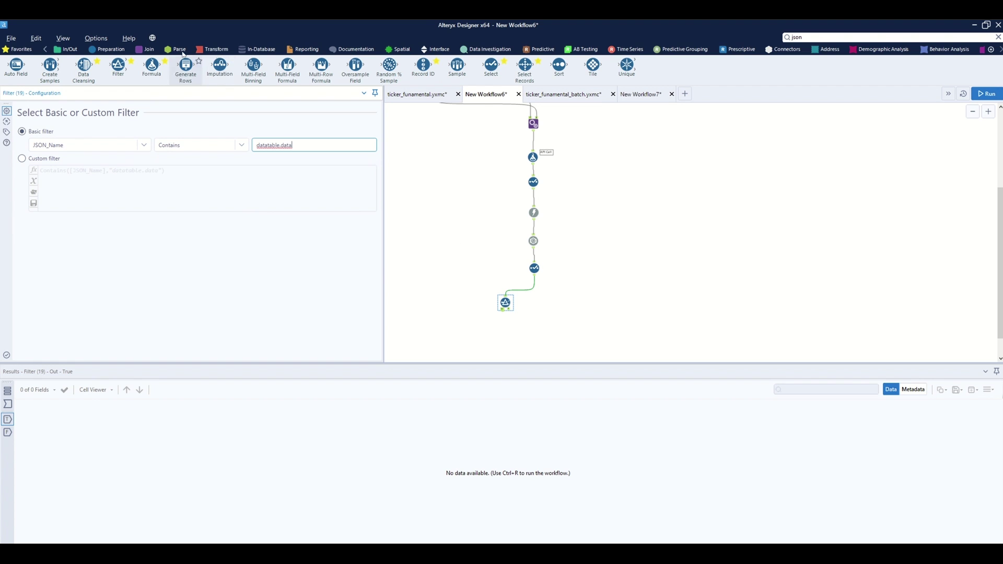
Step: Annotate the Filter tool as Data Tables and add a Summarize tool on its true output that outputs only ticker
{"action": "left_click", "coordinate": [212, 50]}
{"action": "left_click_drag", "start_coordinate": [152, 65], "coordinate": [494, 340]}
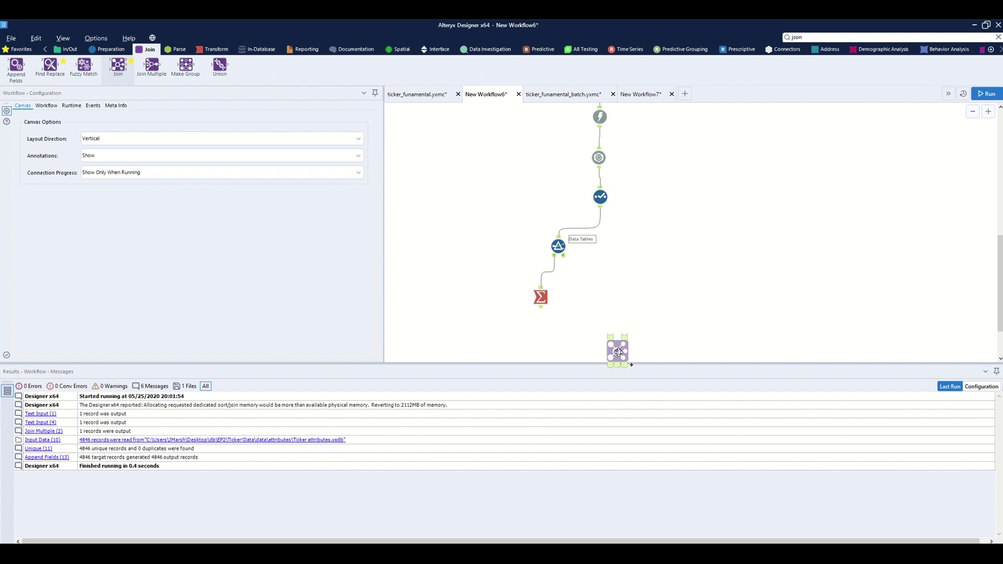
Step: Join the Summarize output as left with the last Select output as right on ticker, excluding the duplicate Right_ticker field
{"action": "mouse_move", "coordinate": [618, 347]}
{"action": "left_mouse_down"}
{"action": "mouse_move", "coordinate": [564, 336]}
{"action": "mouse_move", "coordinate": [598, 336]}
{"action": "left_mouse_up"}
{"action": "left_click_drag", "start_coordinate": [600, 208], "coordinate": [599, 327]}
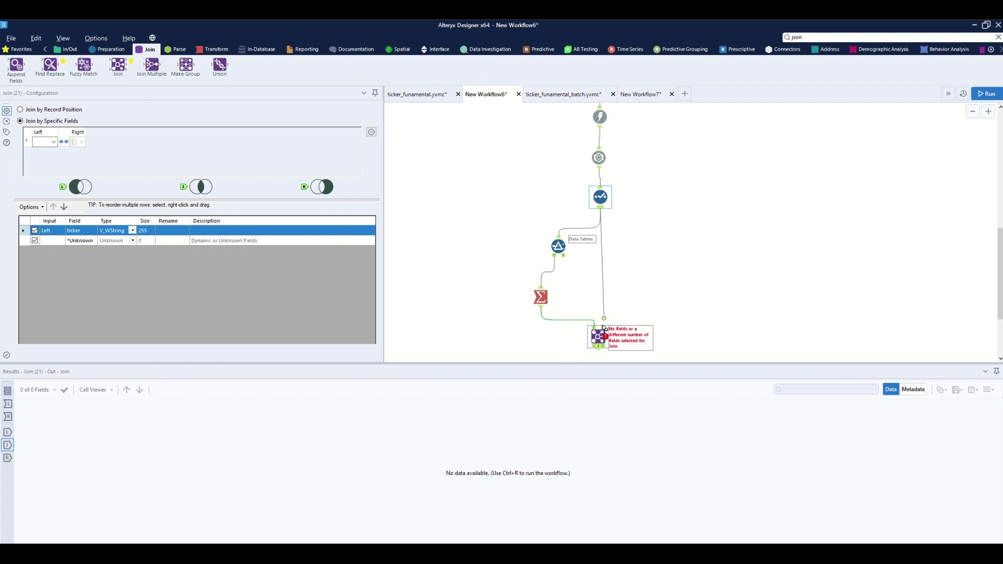
{"action": "left_click", "coordinate": [46, 142]}
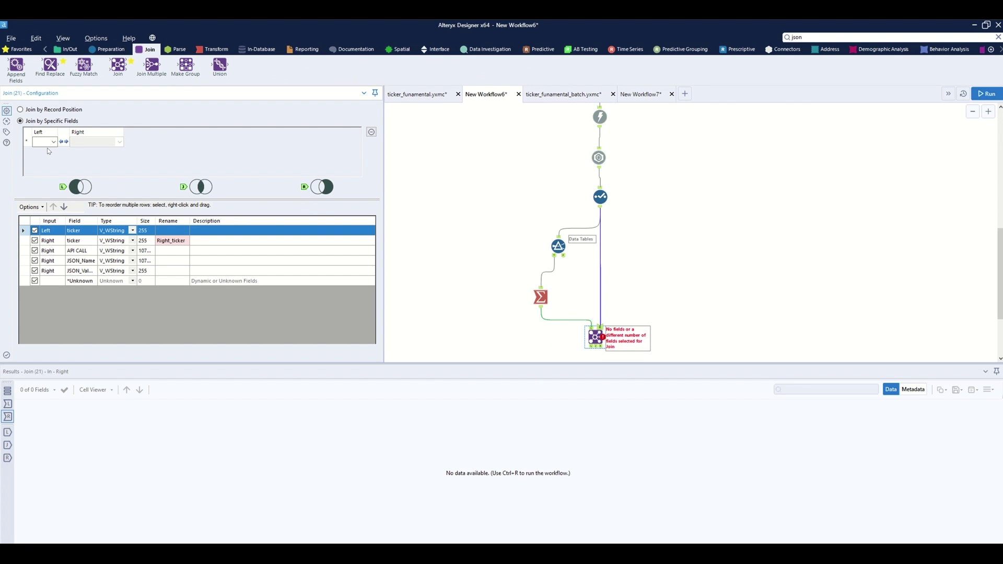
{"action": "left_click", "coordinate": [49, 151]}
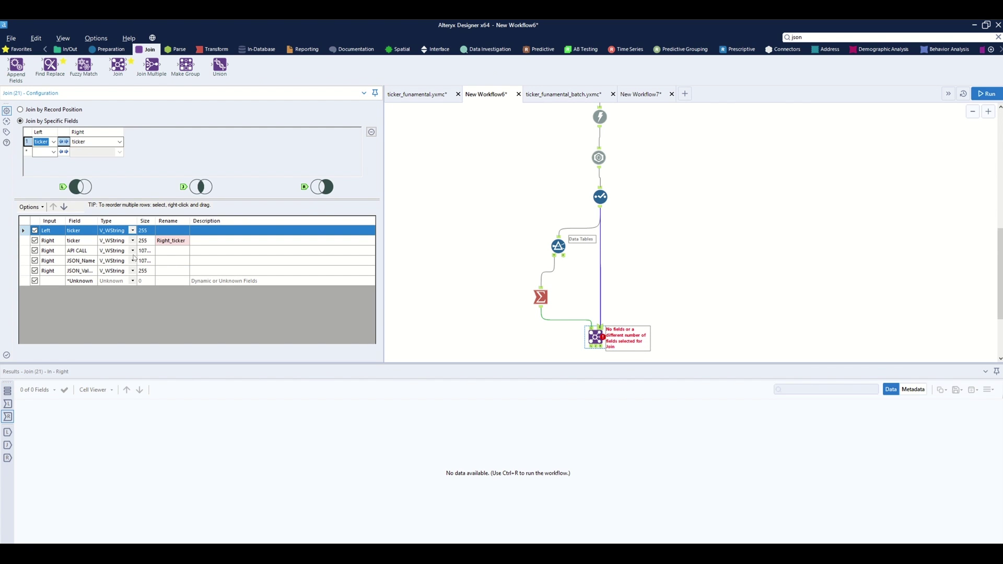
{"action": "left_click", "coordinate": [38, 241]}
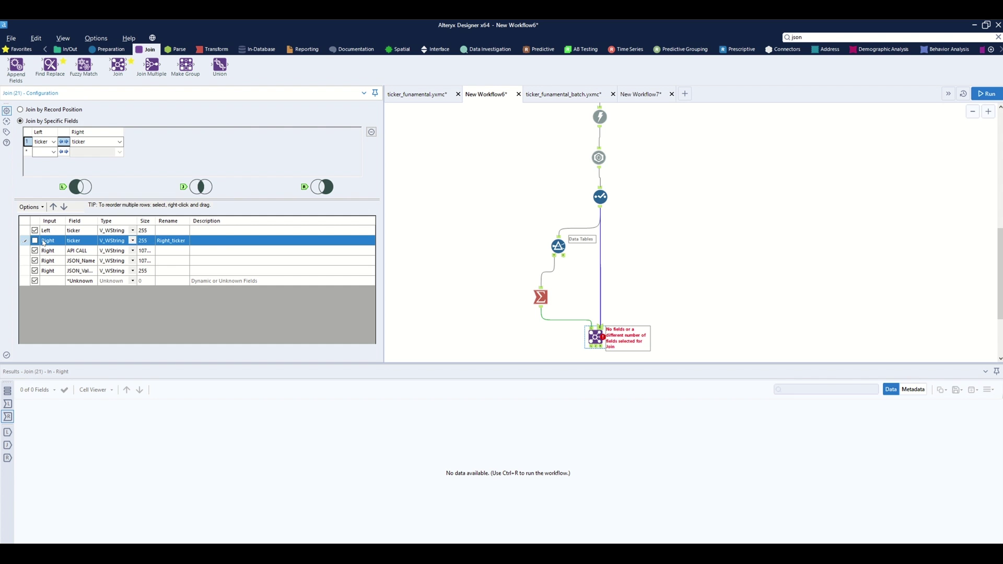
Step: Run the workflow with a Browse tool on the Join's matched output and copy the resulting records
{"action": "scroll", "coordinate": [616, 253], "scroll_direction": "down", "scroll_amount": 3}
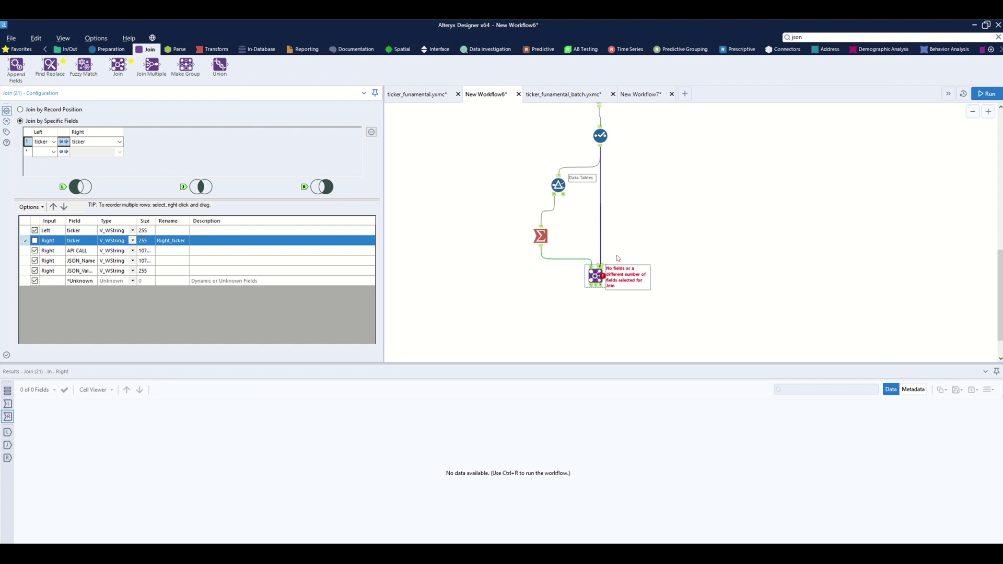
{"action": "left_click", "coordinate": [612, 269]}
{"action": "key", "text": "ctrl+r"}
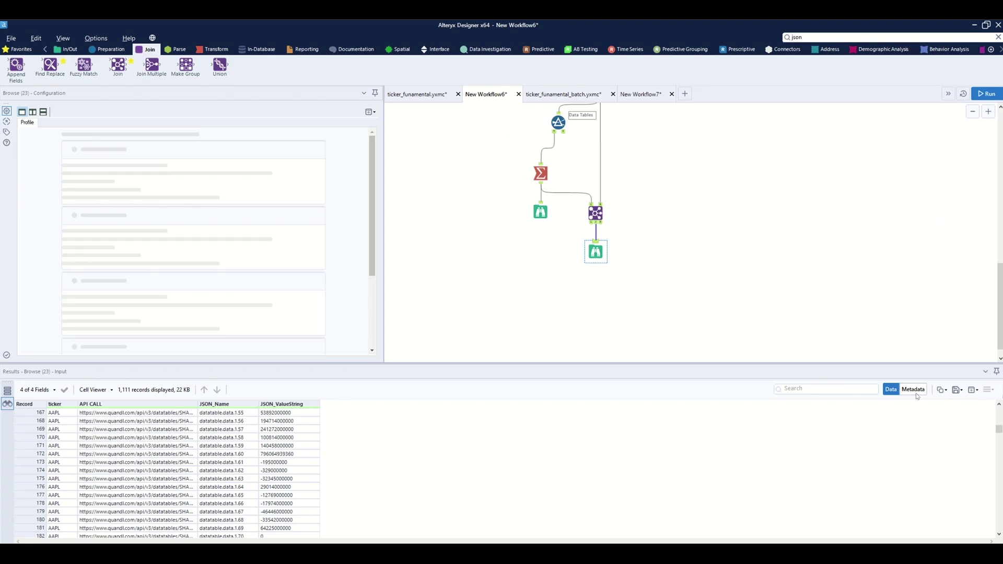
{"action": "left_click", "coordinate": [940, 389]}
{"action": "left_click", "coordinate": [932, 402]}
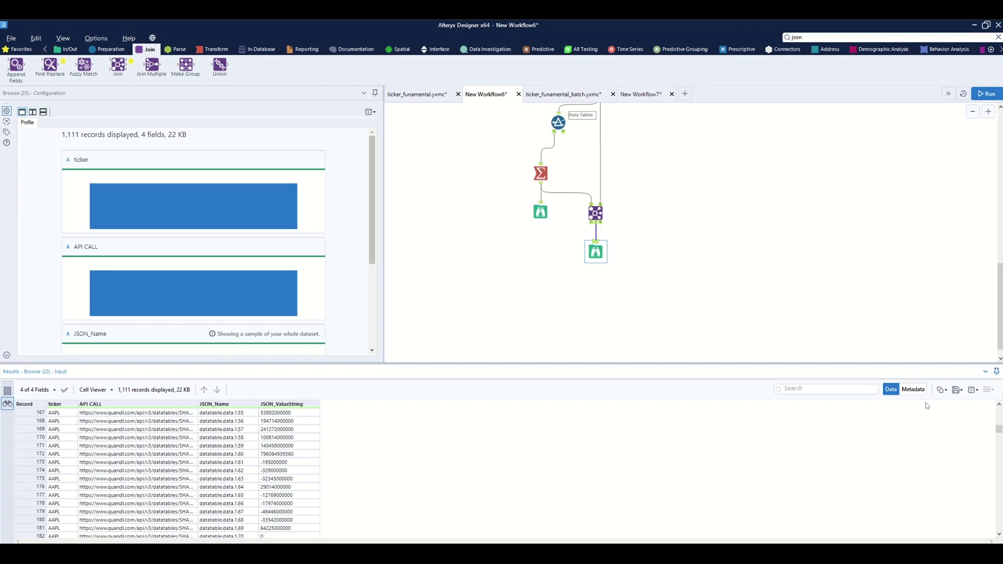
Step: Paste the copied records into New Workflow7 as a Text Input and convert it to a Macro Input labelled T Input
{"action": "left_click", "coordinate": [519, 320]}
{"action": "left_click", "coordinate": [640, 96]}
{"action": "key", "text": "ctrl+v"}
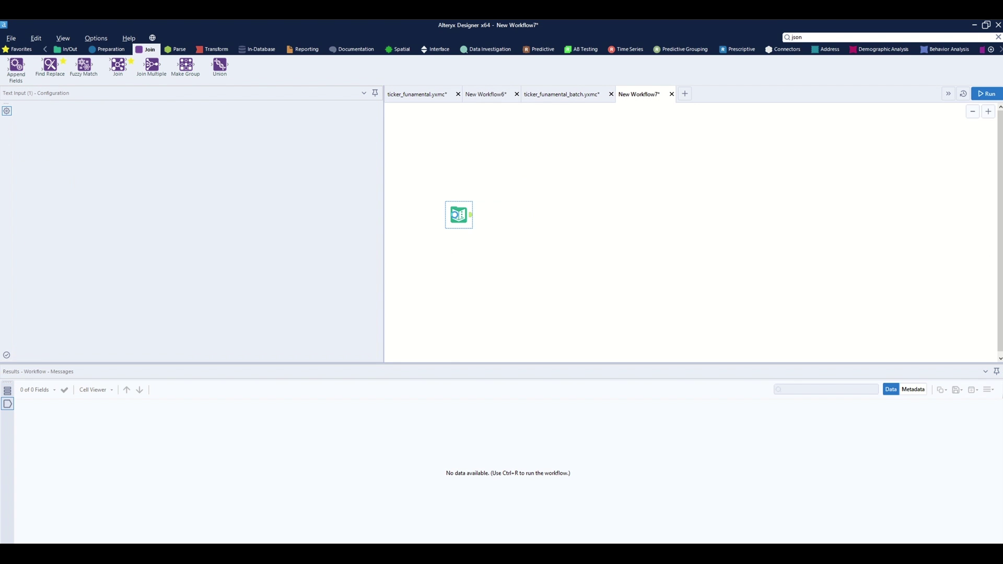
{"action": "right_click", "coordinate": [459, 249]}
{"action": "left_click", "coordinate": [503, 364]}
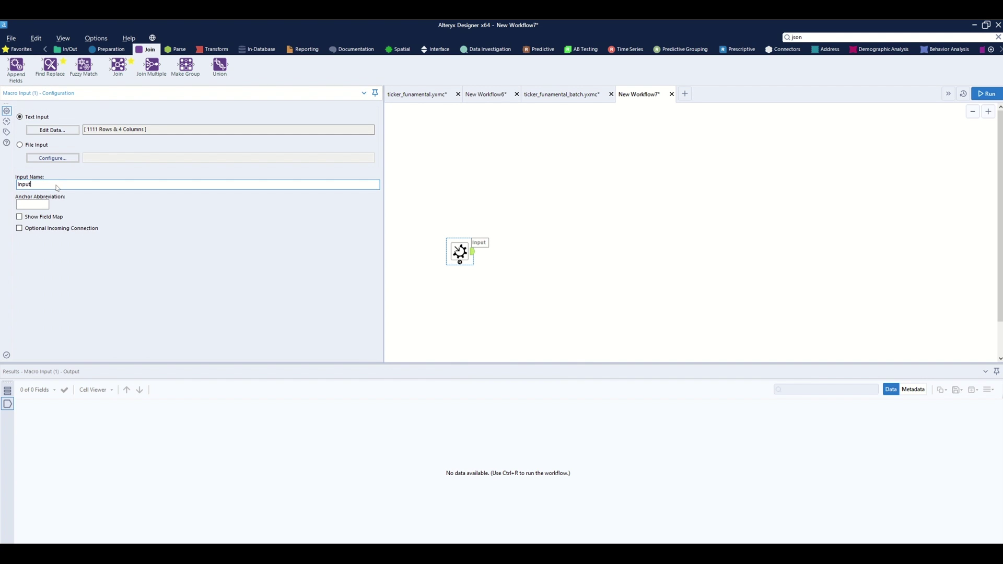
Step: Place a Control Parameter tool above the Macro Input and label it Batch Parameter
{"action": "left_click", "coordinate": [835, 37]}
{"action": "type", "text": "batch"}
{"action": "left_click_drag", "start_coordinate": [799, 69], "coordinate": [459, 160]}
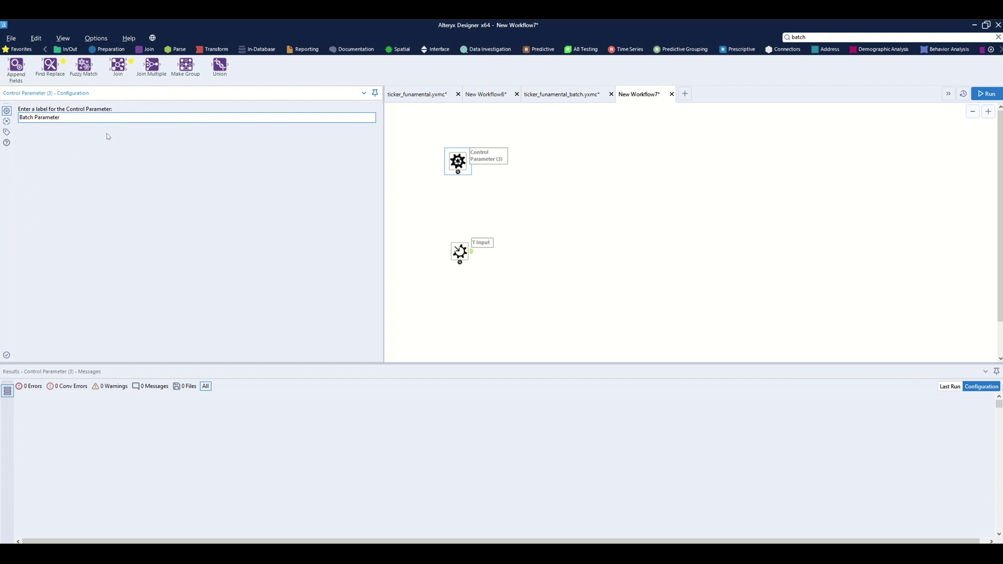
{"action": "left_click", "coordinate": [460, 197]}
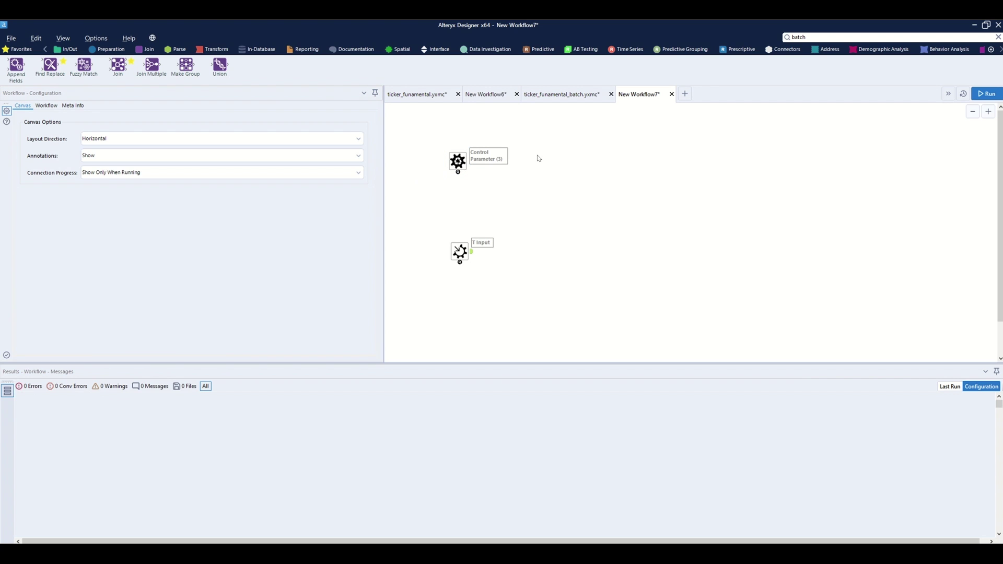
Step: Add a Filter after the Macro Input with the custom expression !IsNull([JSON_ValueString]) AND [JSON_ValueString] != 'MRY'
{"action": "left_click", "coordinate": [107, 49]}
{"action": "left_click_drag", "start_coordinate": [118, 66], "coordinate": [633, 250]}
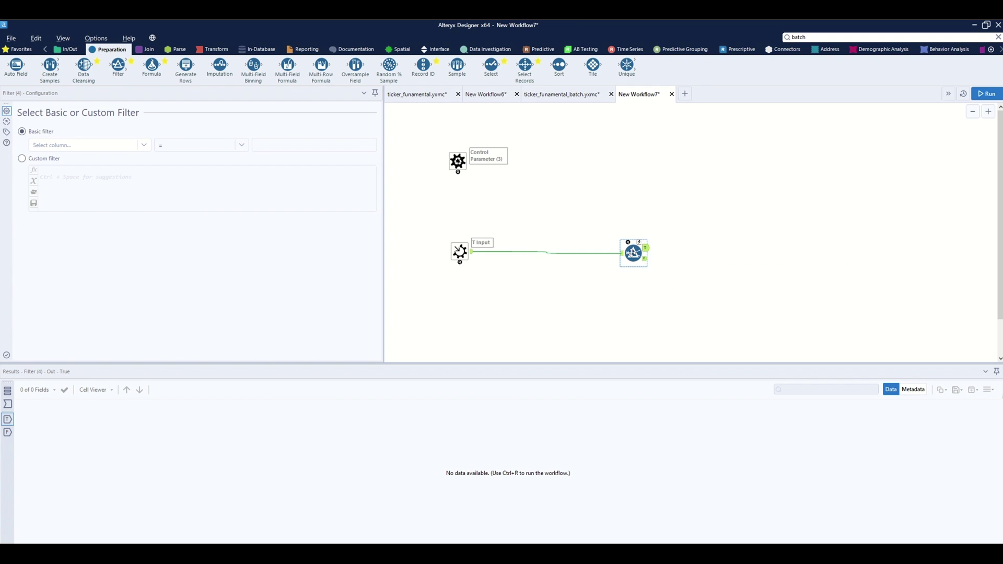
{"action": "left_click", "coordinate": [22, 158]}
{"action": "key", "text": "ctrl+v"}
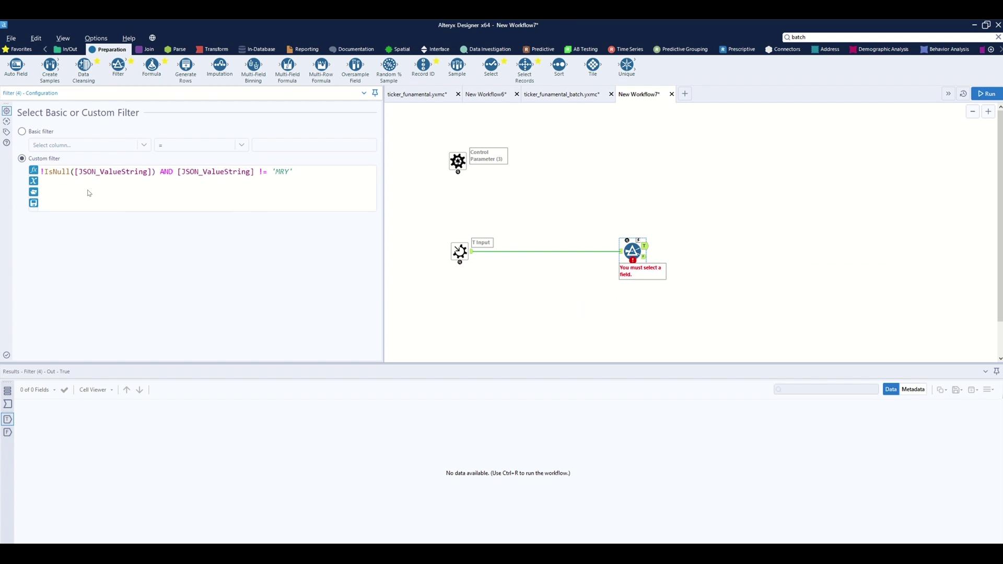
{"action": "scroll", "coordinate": [186, 200], "scroll_direction": "down", "scroll_amount": 3}
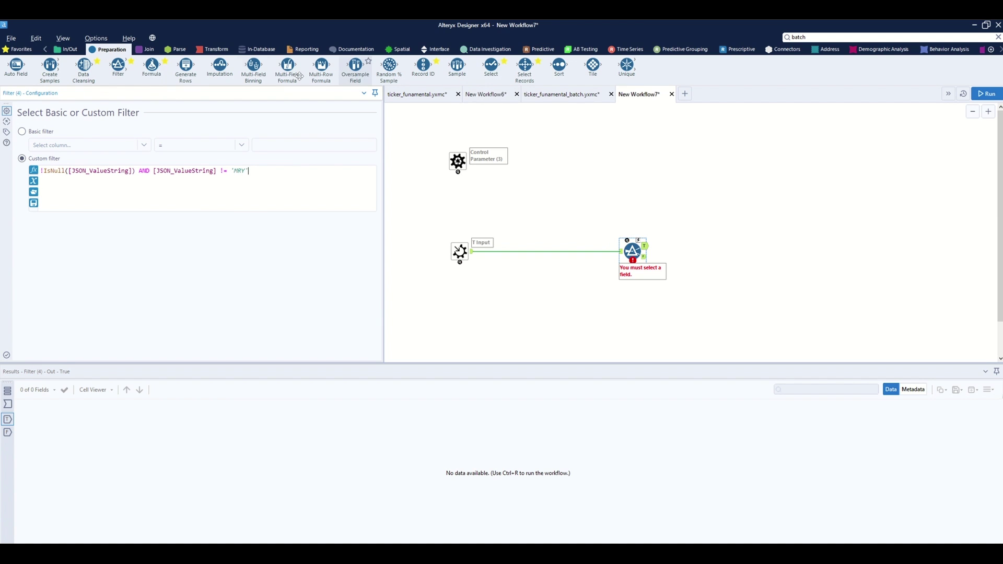
Step: Connect a second Filter to the first Filter's true output and annotate the first Filter as Exclude MRY
{"action": "left_click_drag", "start_coordinate": [118, 65], "coordinate": [687, 230]}
{"action": "left_click", "coordinate": [632, 252]}
{"action": "left_click", "coordinate": [6, 131]}
{"action": "type", "text": "Exclude MRY"}
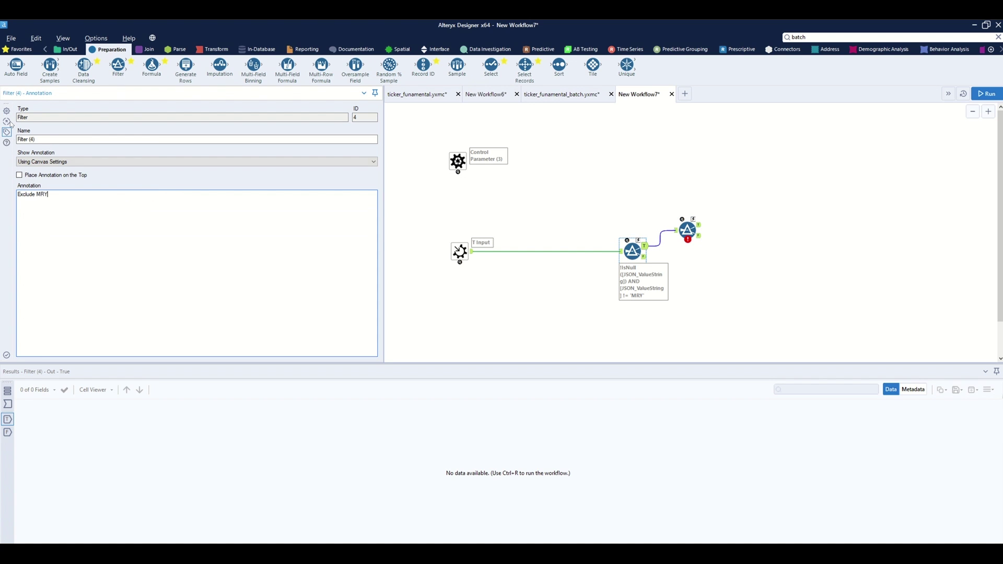
{"action": "left_click", "coordinate": [663, 291]}
Step: Set the second Filter to a basic condition where JSON_Name does not contain Columns
{"action": "left_click", "coordinate": [688, 229]}
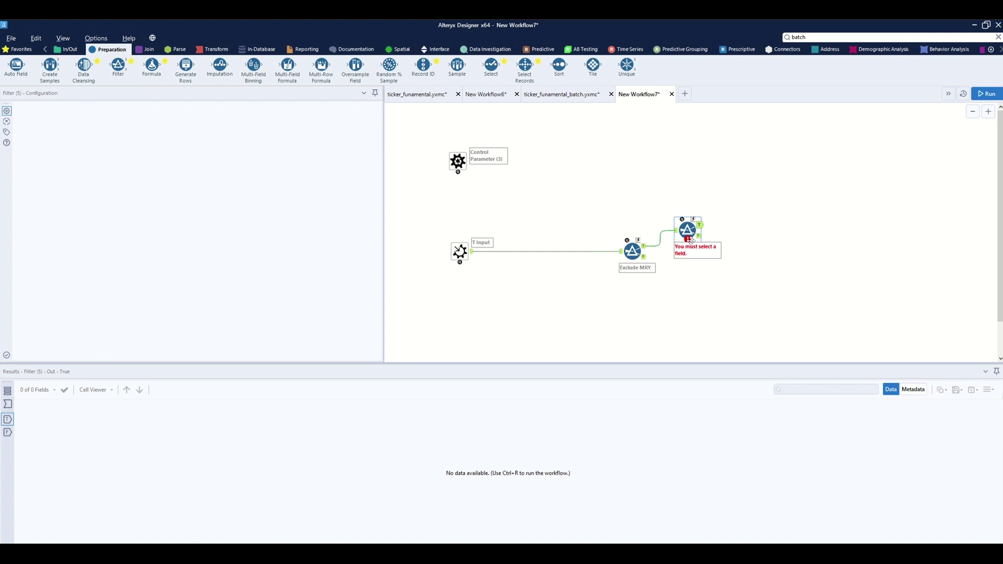
{"action": "left_click", "coordinate": [89, 145]}
{"action": "left_click", "coordinate": [53, 176]}
{"action": "left_click", "coordinate": [199, 144]}
{"action": "left_click", "coordinate": [193, 205]}
{"action": "left_click", "coordinate": [289, 145]}
{"action": "type", "text": "C"}
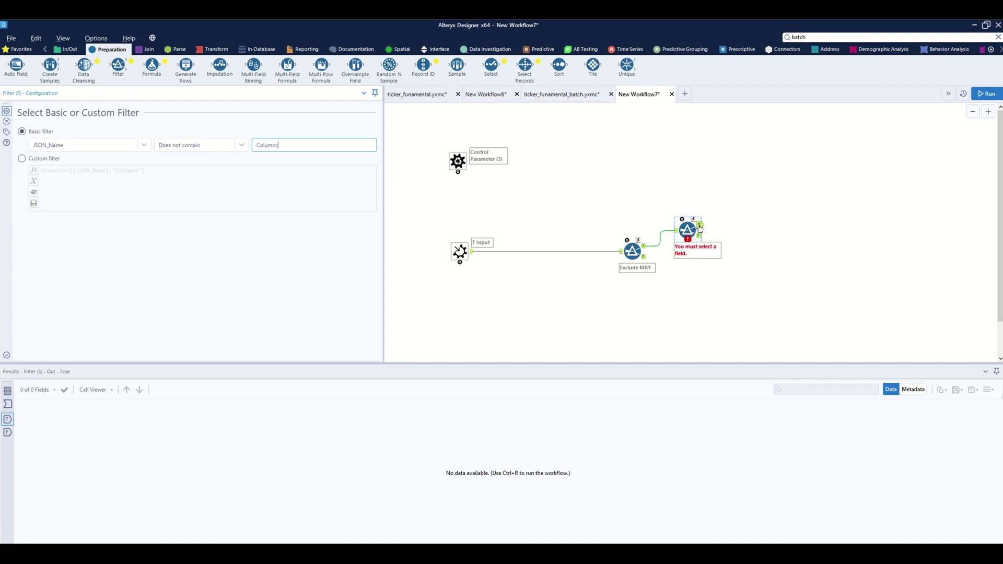
{"action": "type", "text": "olumns"}
{"action": "left_click", "coordinate": [735, 218]}
Step: Annotate the second Filter as Separate Columns and Values, run the workflow and check the Filter's true output
{"action": "left_click", "coordinate": [688, 230]}
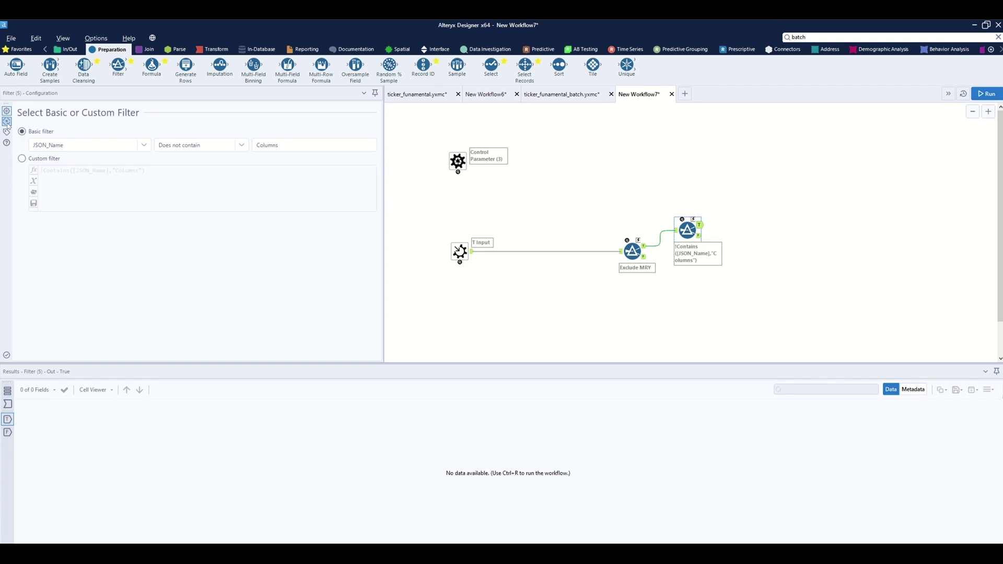
{"action": "left_click", "coordinate": [7, 132]}
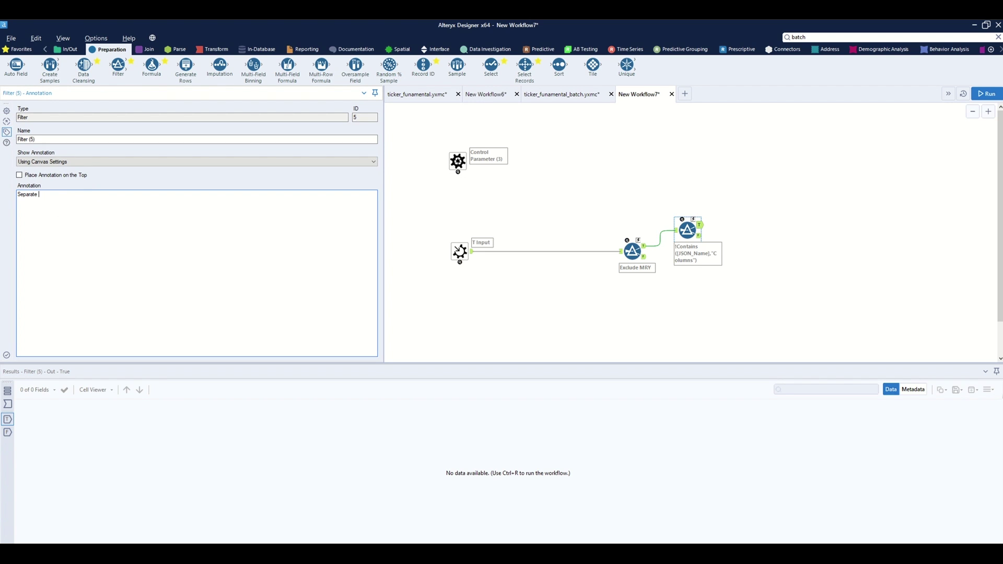
{"action": "key", "text": "ctrl+r"}
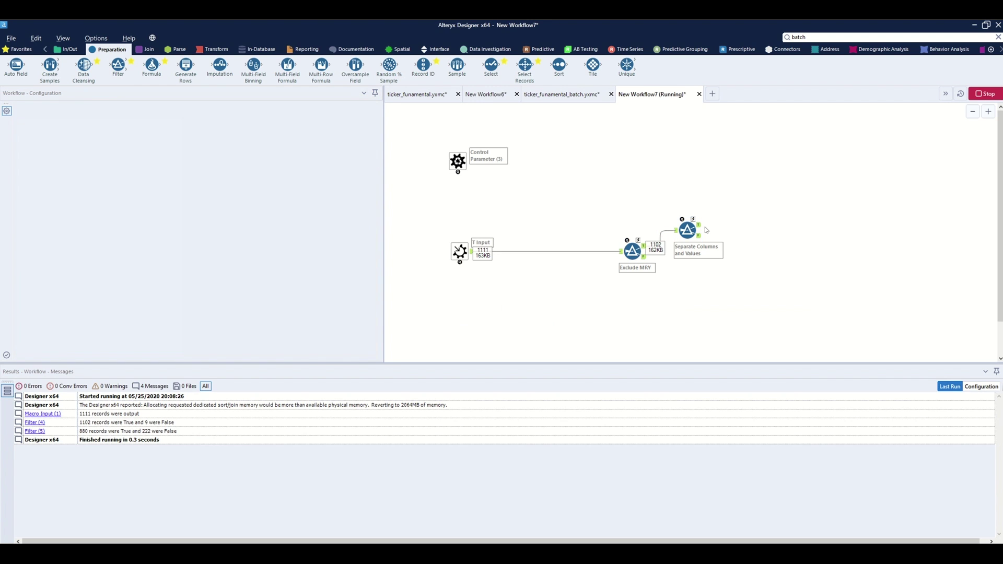
{"action": "left_click", "coordinate": [688, 230]}
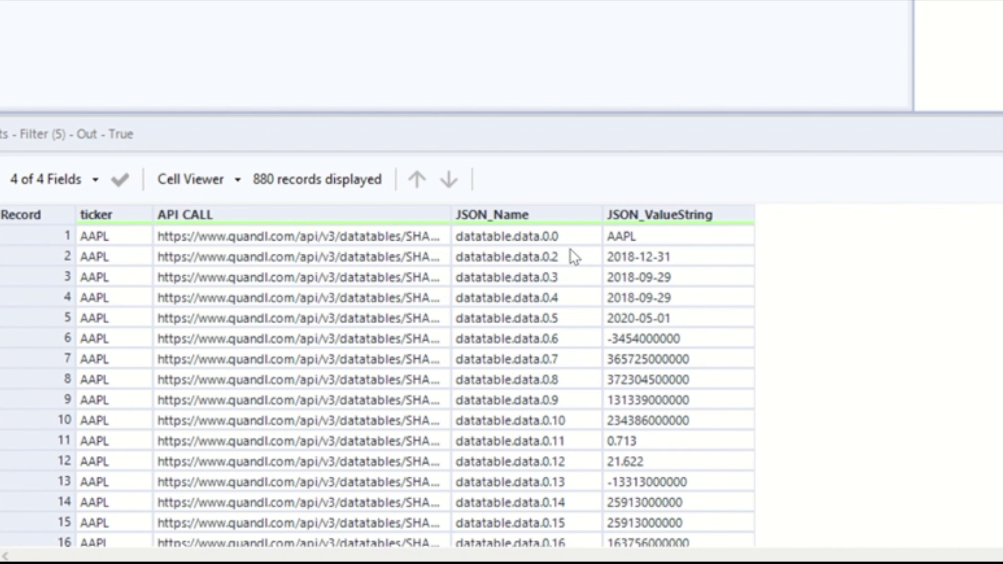
{"action": "left_click_drag", "start_coordinate": [245, 421], "coordinate": [242, 450]}
{"action": "left_click_drag", "start_coordinate": [564, 334], "coordinate": [564, 509]}
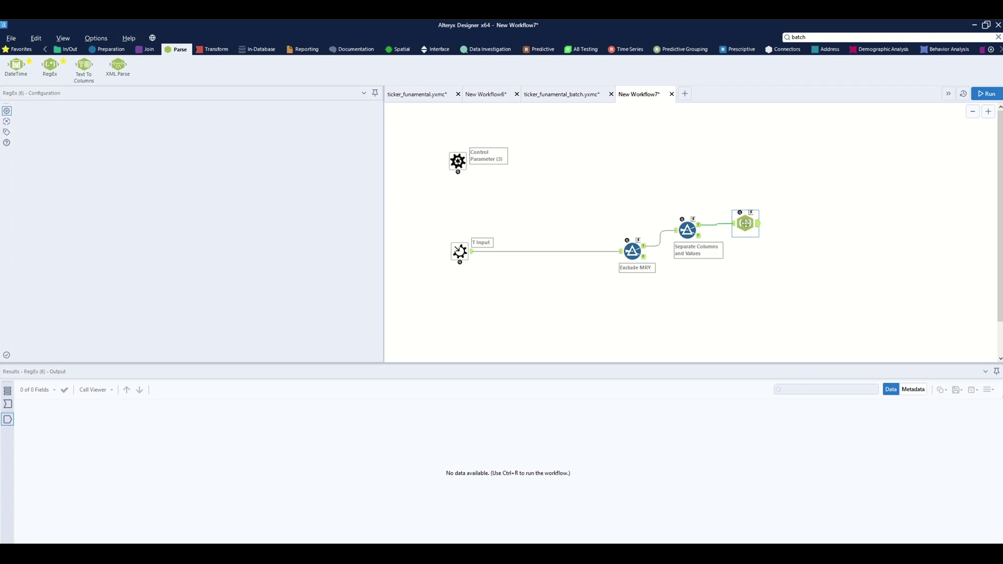
Step: Connect a RegEx tool to the second Filter's true output, parsing JSON_Name with the expression (\d{1,})\.(\d{1,})$ and the Parse output method
{"action": "left_click_drag", "start_coordinate": [745, 222], "coordinate": [810, 224]}
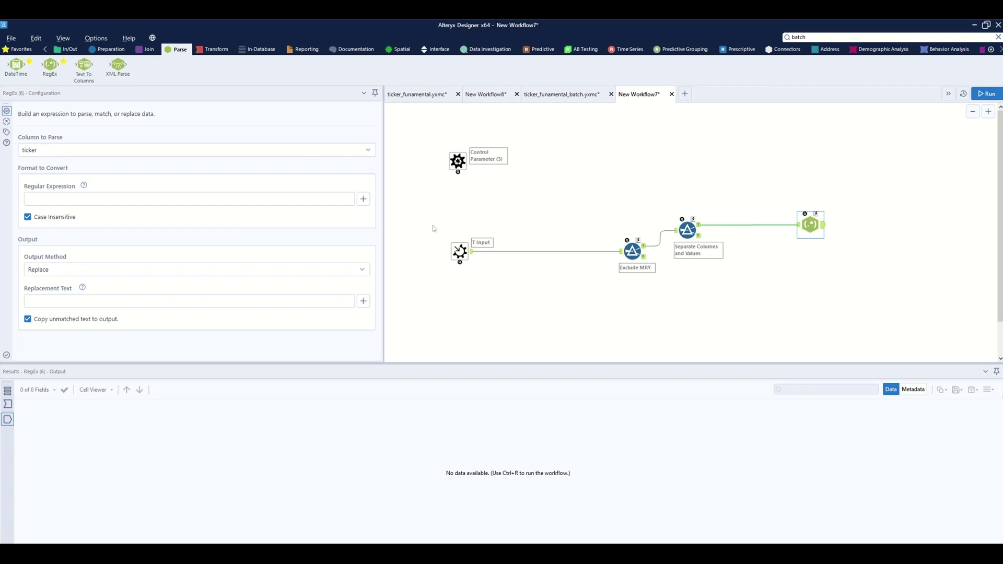
{"action": "left_click", "coordinate": [209, 150]}
{"action": "left_click", "coordinate": [78, 193]}
{"action": "left_click", "coordinate": [78, 199]}
{"action": "type", "text": "(\\d{1,})\\.(\\d{1,})$"}
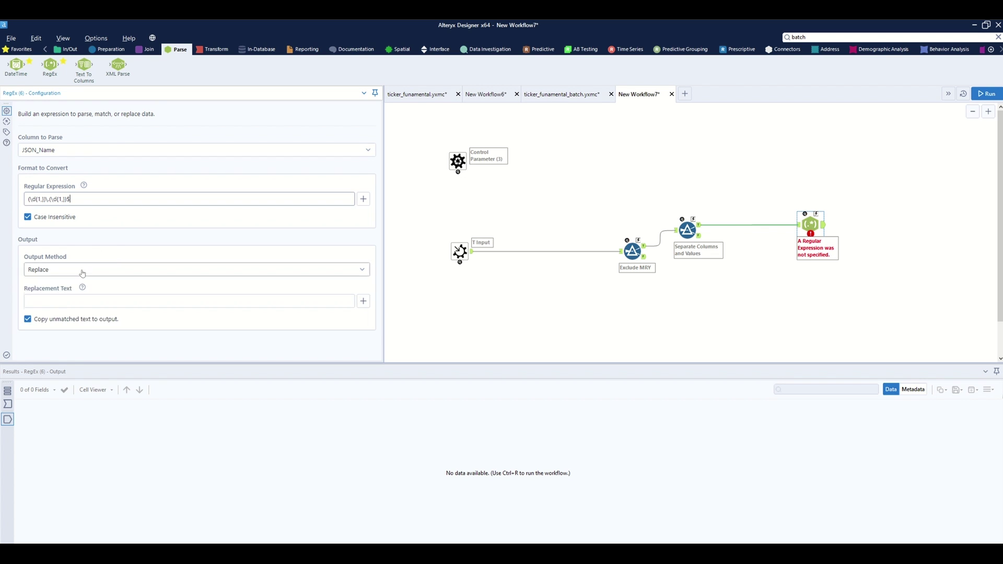
{"action": "left_click", "coordinate": [82, 273]}
{"action": "left_click", "coordinate": [60, 308]}
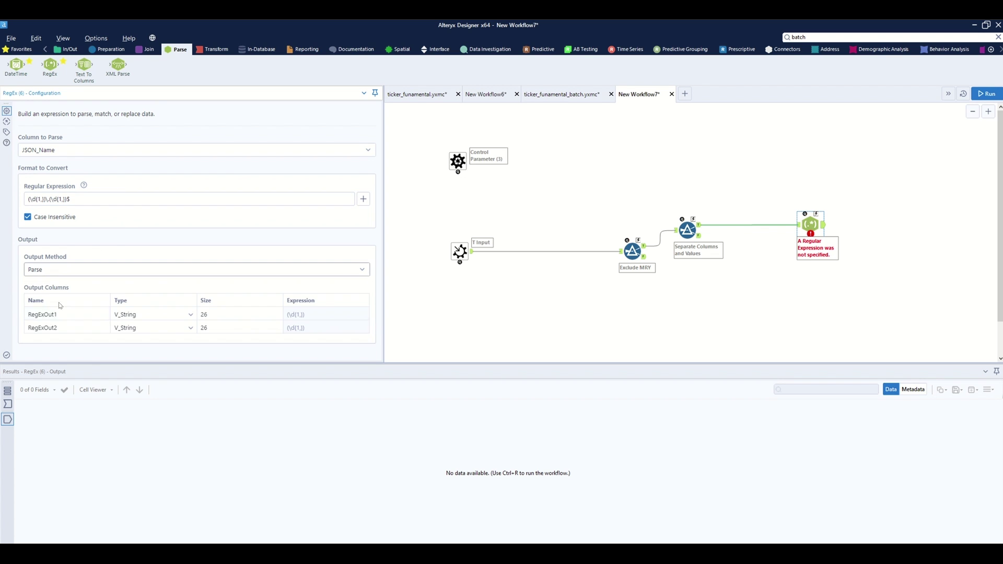
Step: Name the RegEx output columns index and key, and run the workflow
{"action": "double_click", "coordinate": [50, 314]}
{"action": "type", "text": "Index"}
{"action": "double_click", "coordinate": [54, 327]}
{"action": "type", "text": "Field"}
{"action": "left_click", "coordinate": [827, 245]}
{"action": "left_click", "coordinate": [976, 96]}
Step: Examine the RegEx results, comparing the index and key columns with the numbers in JSON_Name
{"action": "left_click", "coordinate": [810, 225]}
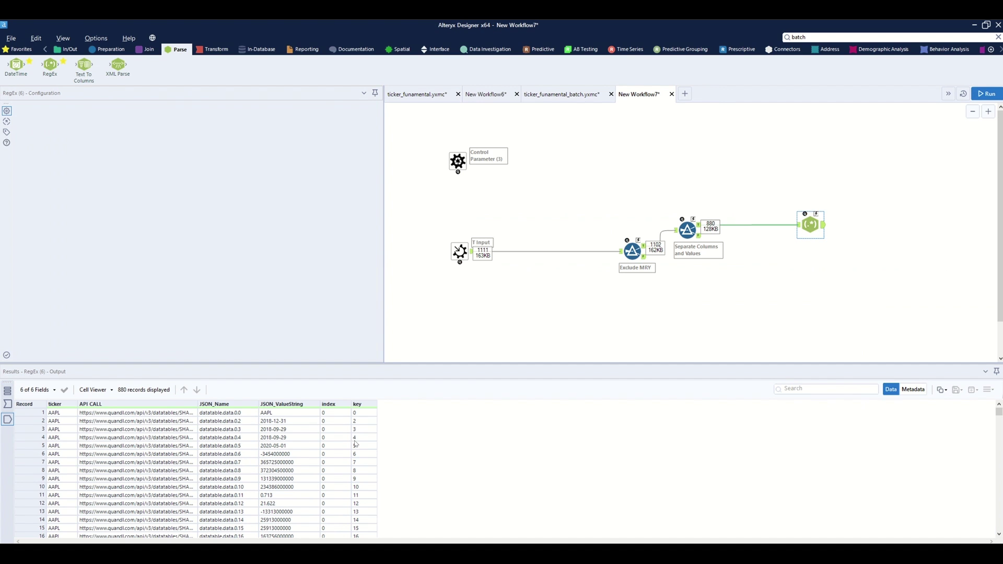
{"action": "left_click_drag", "start_coordinate": [340, 421], "coordinate": [342, 503]}
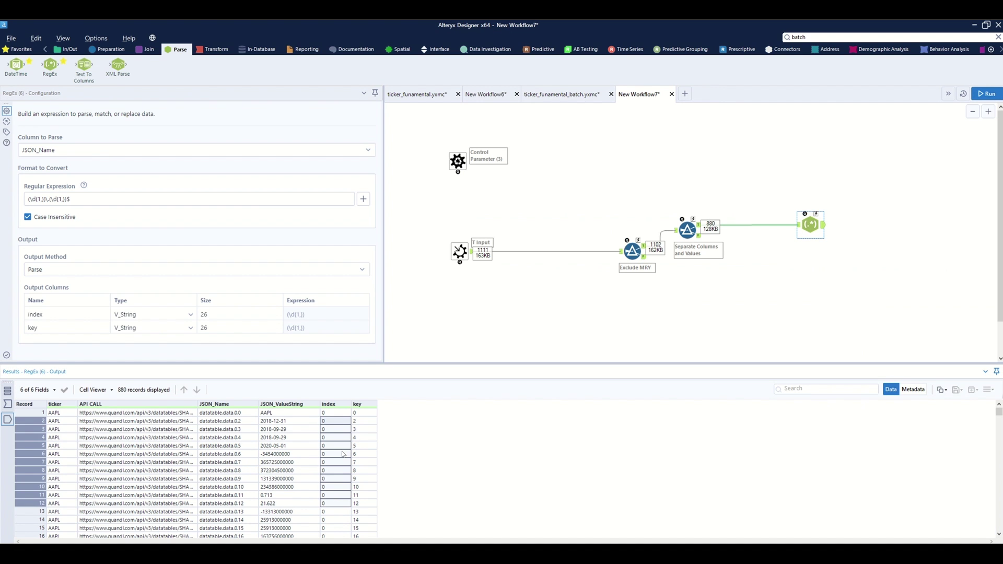
{"action": "left_click_drag", "start_coordinate": [359, 414], "coordinate": [357, 497]}
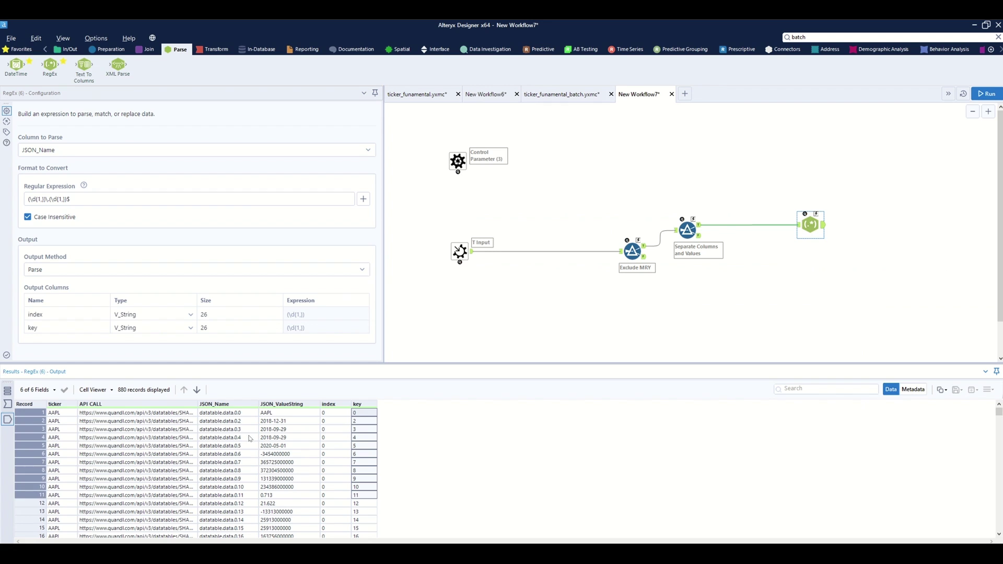
{"action": "left_click_drag", "start_coordinate": [246, 421], "coordinate": [247, 441]}
{"action": "left_click_drag", "start_coordinate": [247, 483], "coordinate": [246, 503]}
{"action": "scroll", "coordinate": [245, 503], "scroll_direction": "down", "scroll_amount": 20}
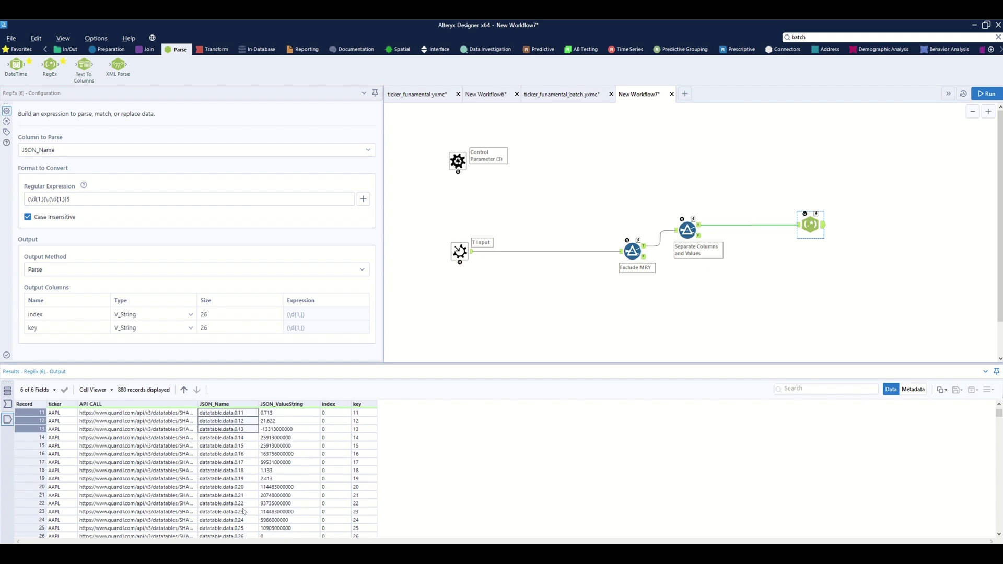
{"action": "scroll", "coordinate": [245, 503], "scroll_direction": "down", "scroll_amount": 20}
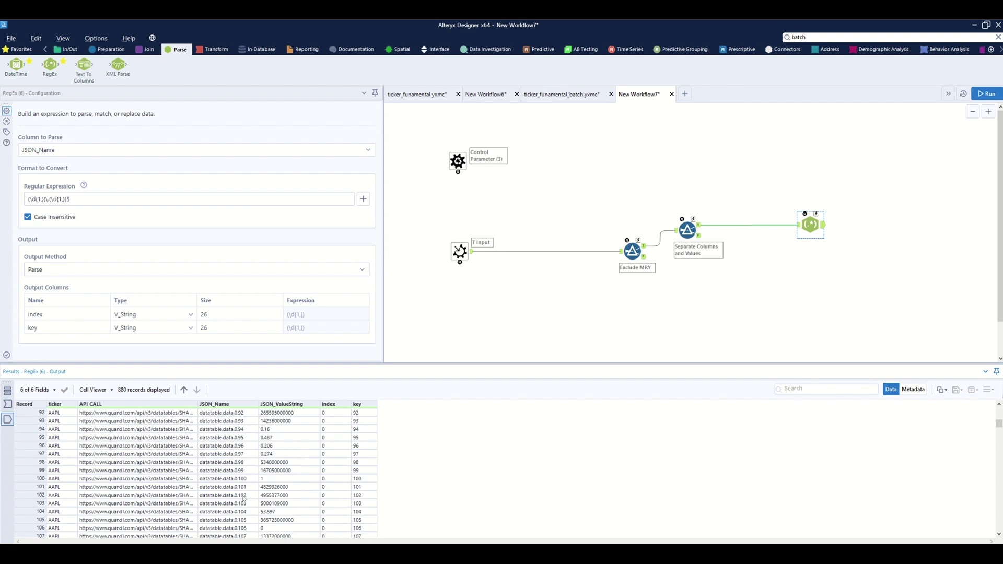
{"action": "scroll", "coordinate": [244, 491], "scroll_direction": "down", "scroll_amount": 4}
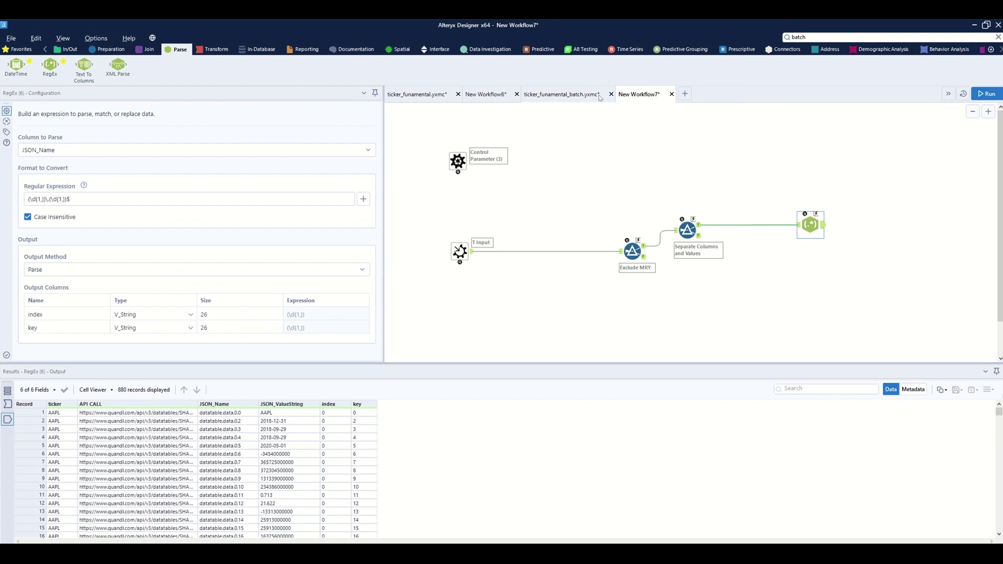
Step: Connect a Filter to the Separate Columns and Values Filter's false output, keeping records whose JSON_Name contains name
{"action": "left_click", "coordinate": [113, 48]}
{"action": "left_click_drag", "start_coordinate": [118, 64], "coordinate": [752, 294]}
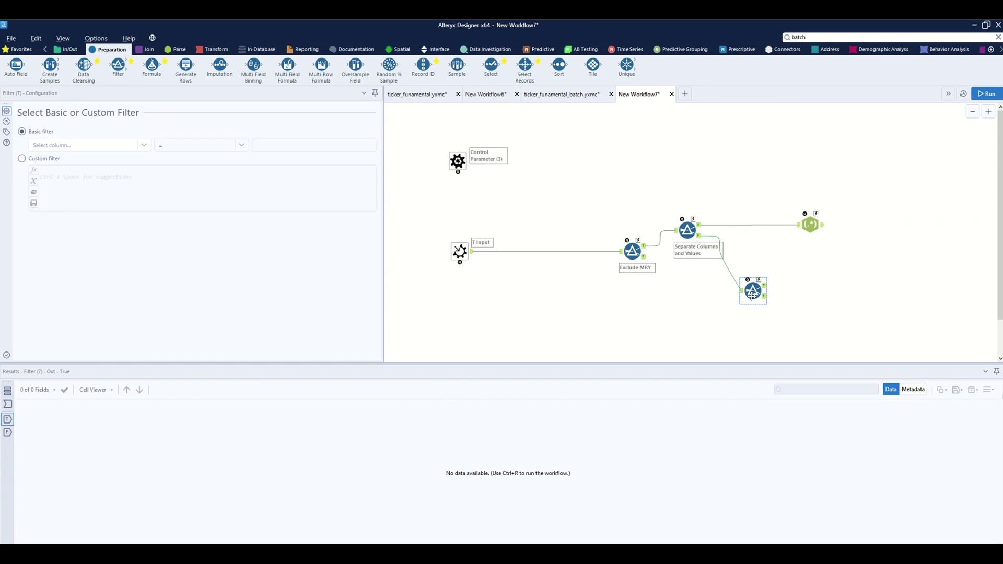
{"action": "left_click", "coordinate": [57, 146]}
{"action": "left_click", "coordinate": [71, 176]}
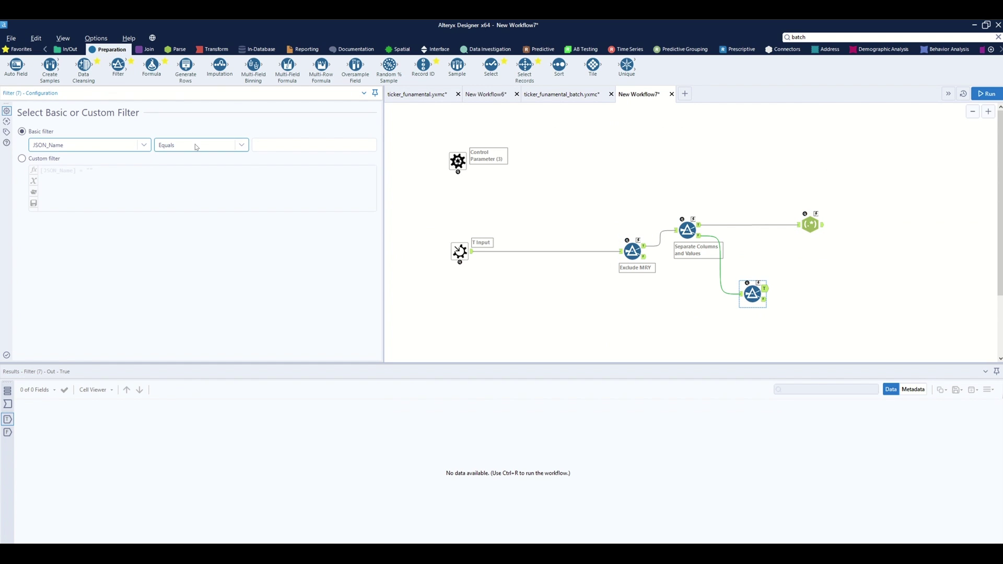
{"action": "left_click", "coordinate": [194, 145]}
{"action": "left_click", "coordinate": [177, 195]}
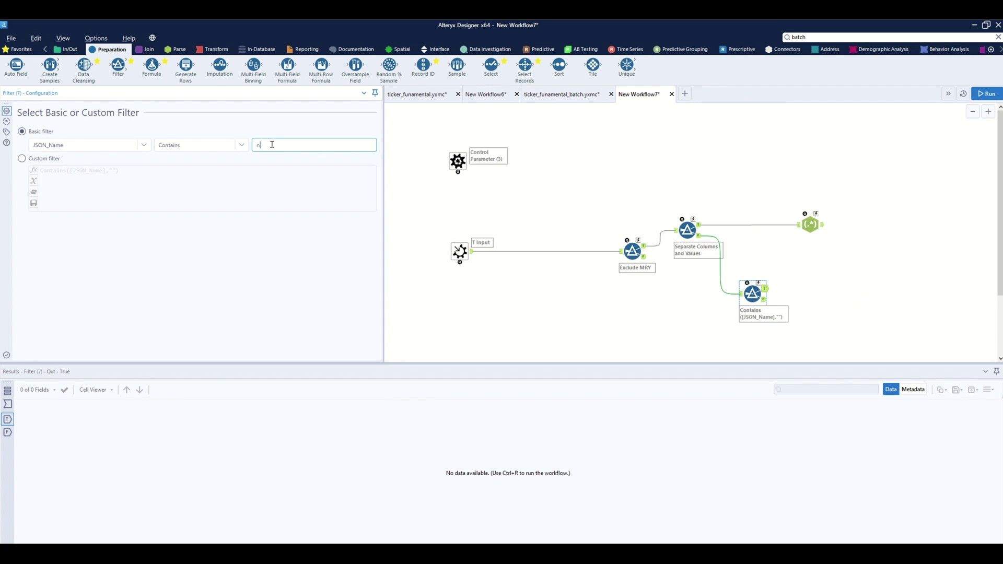
Step: Annotate the new Filter as Drop Column types
{"action": "left_click", "coordinate": [7, 132]}
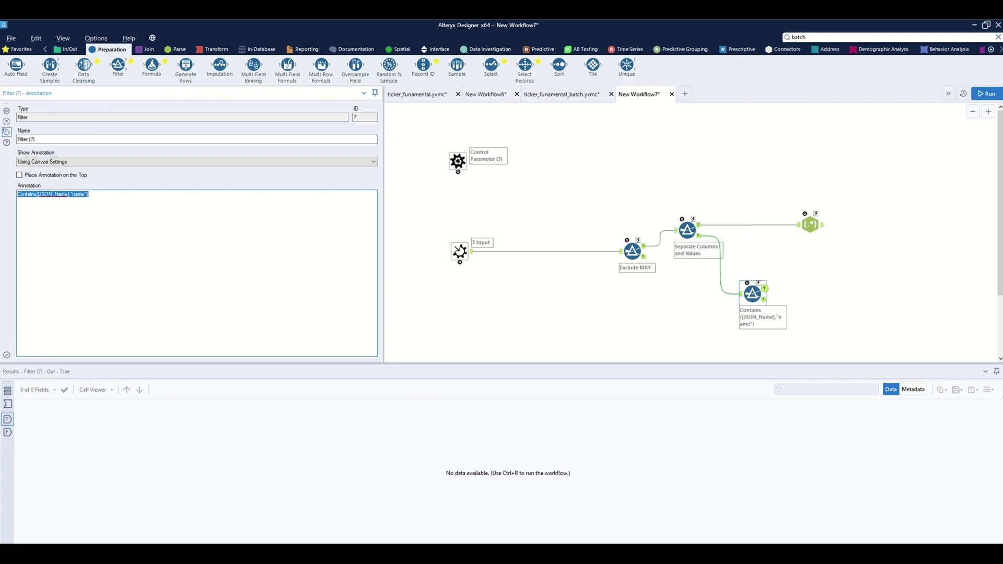
{"action": "type", "text": "Drop Column types"}
{"action": "left_click", "coordinate": [6, 111]}
{"action": "left_click", "coordinate": [716, 238]}
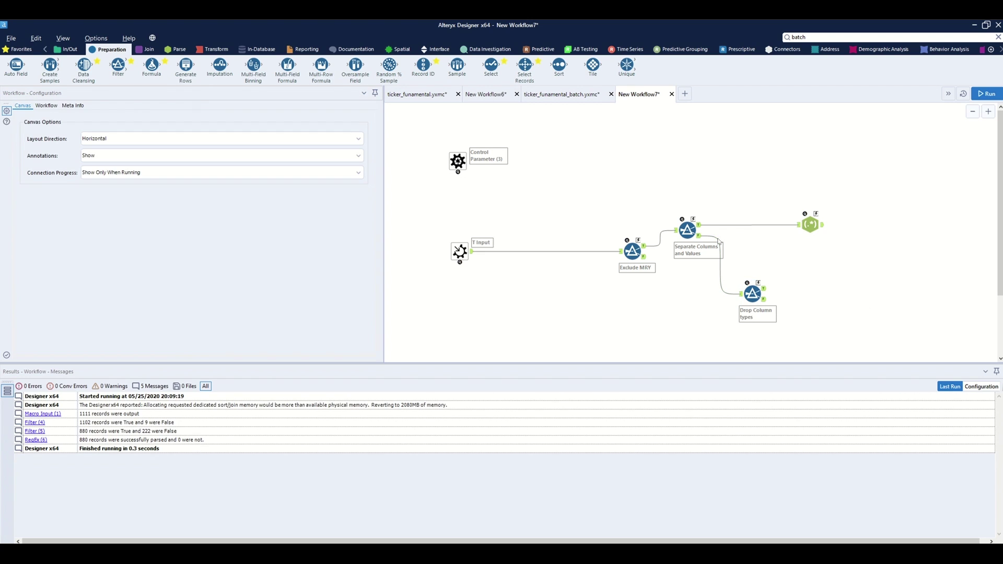
Step: Connect a RegEx tool to the Drop Column types Filter's true output, applying the expression (\d{1,})\.name to JSON_Name
{"action": "left_click", "coordinate": [179, 50]}
{"action": "left_click_drag", "start_coordinate": [50, 66], "coordinate": [808, 288]}
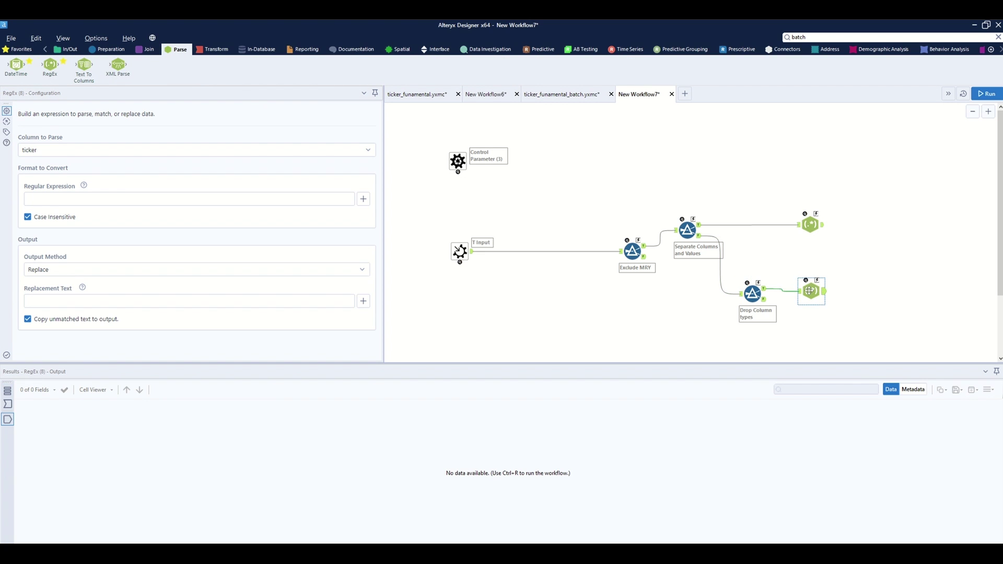
{"action": "left_click", "coordinate": [66, 151]}
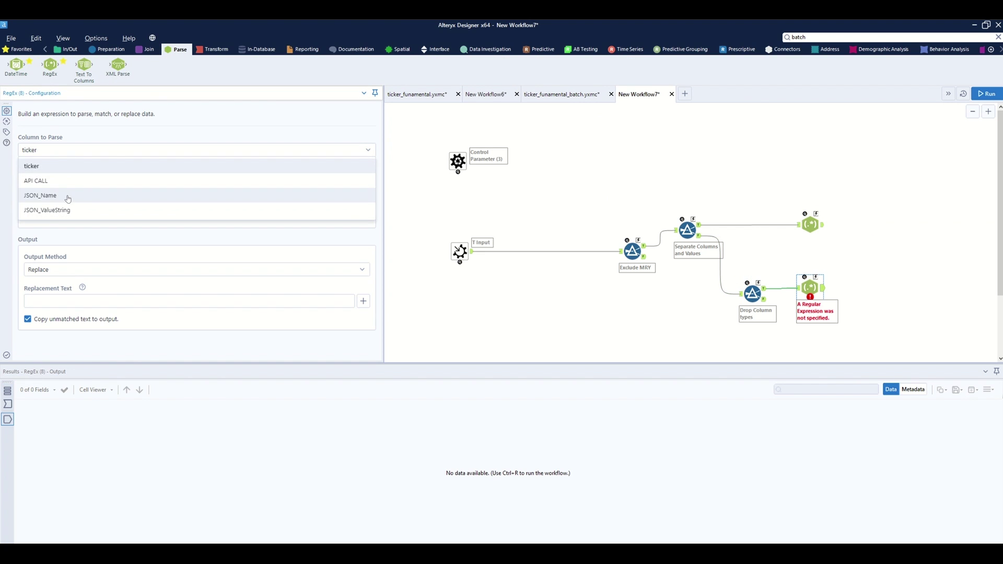
{"action": "left_click", "coordinate": [66, 196]}
{"action": "left_click", "coordinate": [65, 202]}
{"action": "type", "text": "(\\d{1,})\\.name"}
Step: Set the new RegEx to the Parse output method with an output column named key, run the workflow and check its results
{"action": "left_click", "coordinate": [63, 270]}
{"action": "left_click", "coordinate": [39, 314]}
{"action": "left_click", "coordinate": [37, 313]}
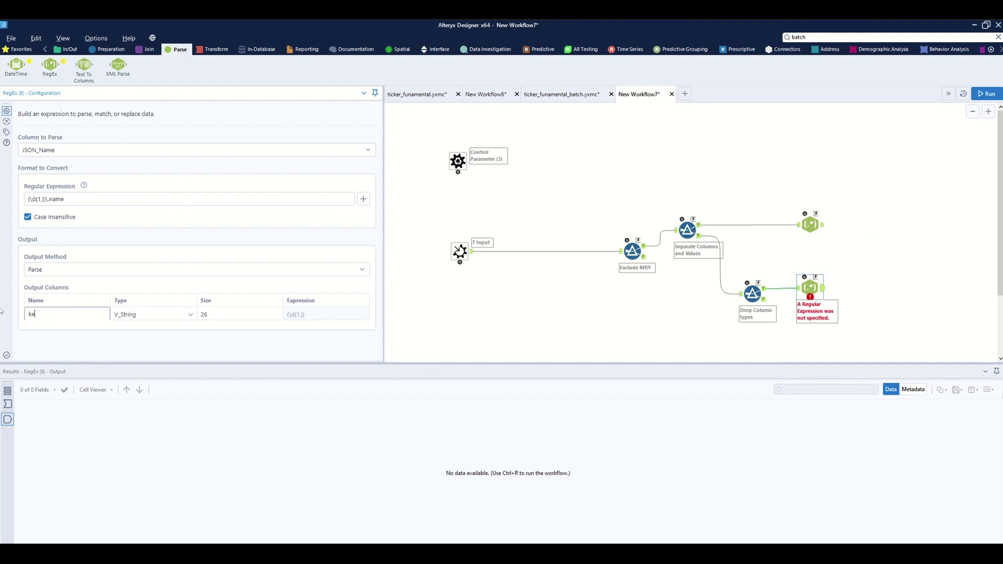
{"action": "left_click", "coordinate": [840, 289]}
{"action": "key", "text": "ctrl+r"}
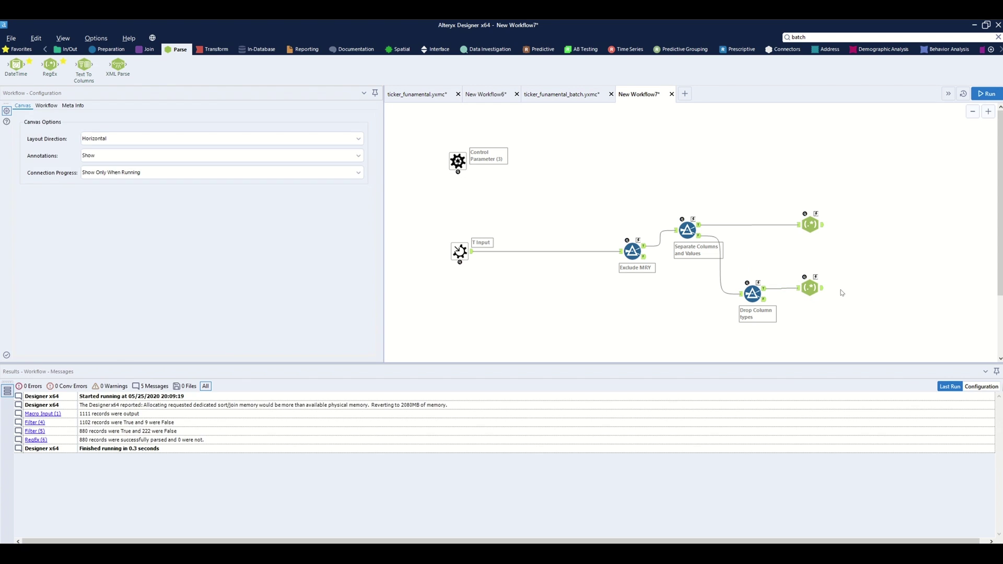
{"action": "left_click", "coordinate": [812, 289]}
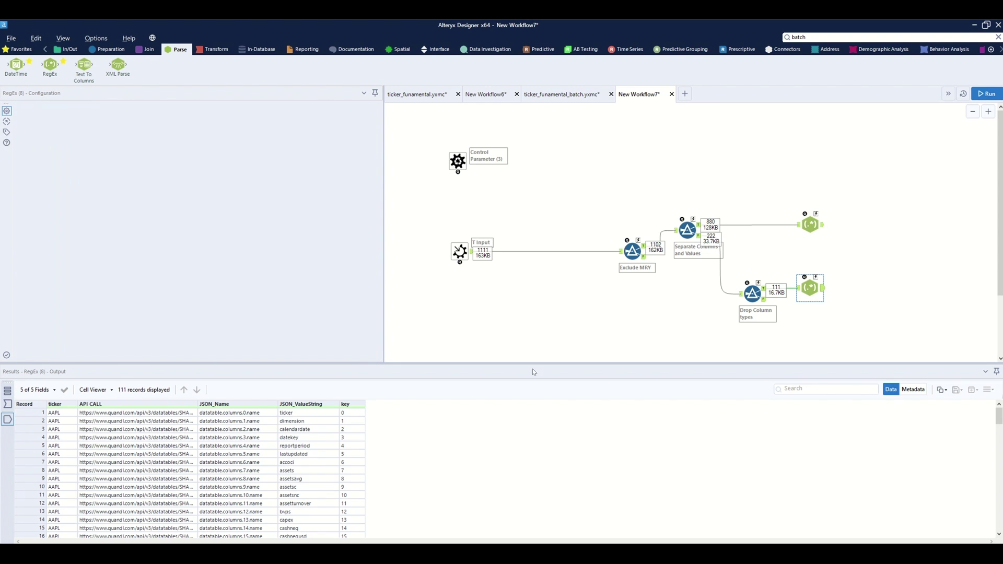
{"action": "left_click_drag", "start_coordinate": [355, 420], "coordinate": [356, 538]}
{"action": "scroll", "coordinate": [356, 476], "scroll_direction": "up", "scroll_amount": 7}
Step: Add a Select tool after the lower RegEx and rename JSON_ValueString to column
{"action": "right_click", "coordinate": [847, 285]}
{"action": "left_click", "coordinate": [865, 289]}
{"action": "left_click_drag", "start_coordinate": [862, 298], "coordinate": [858, 288]}
{"action": "scroll", "coordinate": [858, 287], "scroll_direction": "down", "scroll_amount": 4}
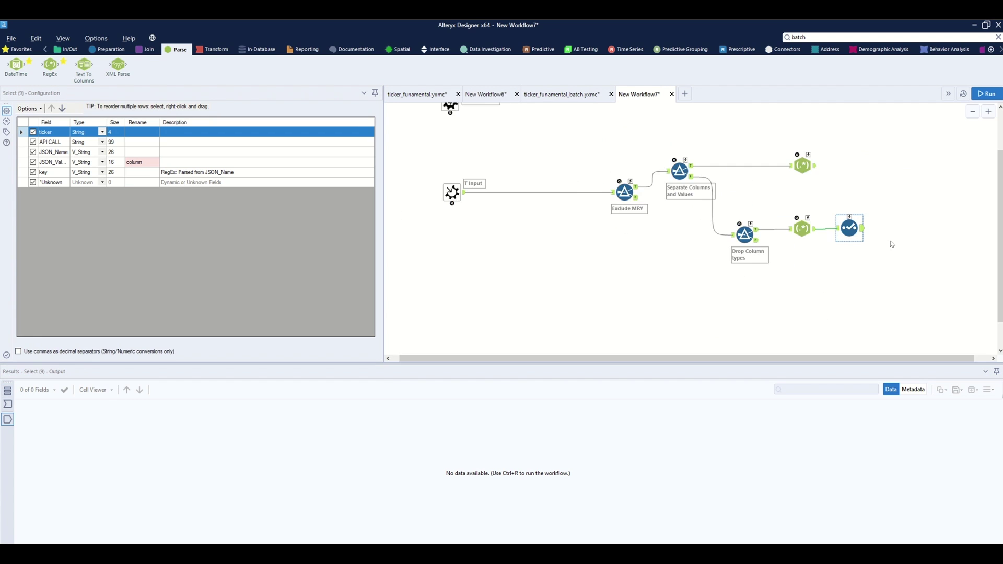
Step: Add a Find Replace tool fed by the upper RegEx as its find input and by the Select tool as its replace input
{"action": "left_click", "coordinate": [149, 49]}
{"action": "left_click_drag", "start_coordinate": [50, 65], "coordinate": [769, 194]}
{"action": "left_click_drag", "start_coordinate": [689, 188], "coordinate": [763, 191]}
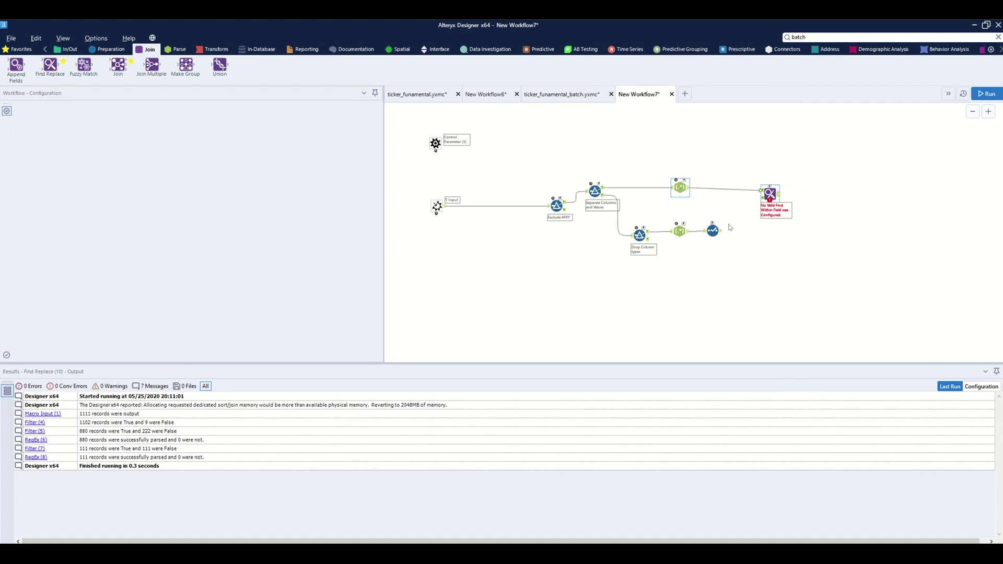
{"action": "left_click_drag", "start_coordinate": [720, 230], "coordinate": [763, 196]}
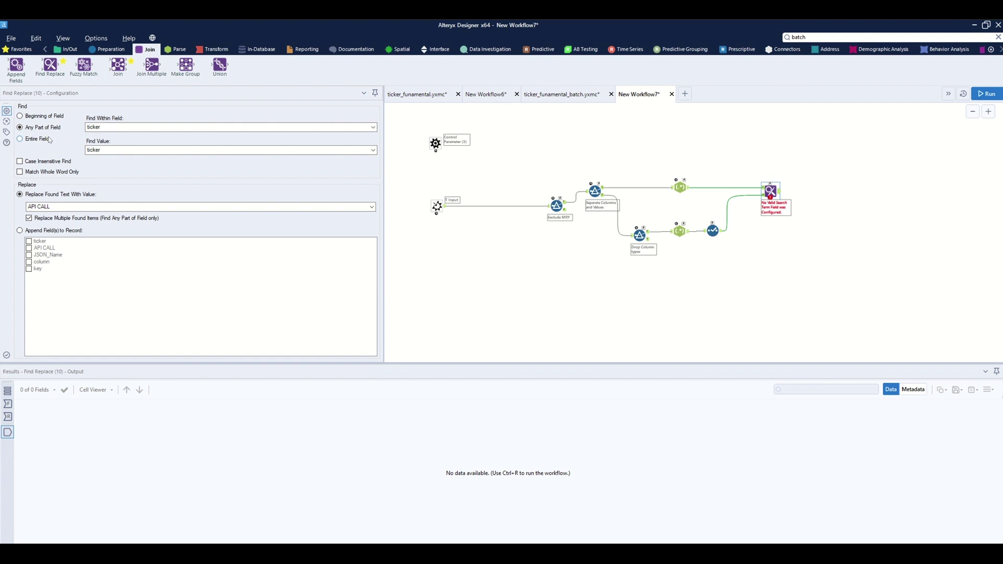
Step: Configure Find Replace to match the entire key field against key, appending ticker, JSON_Name and column, and run the workflow
{"action": "left_click", "coordinate": [19, 139]}
{"action": "left_click", "coordinate": [107, 127]}
{"action": "left_click", "coordinate": [110, 171]}
{"action": "left_click", "coordinate": [110, 150]}
{"action": "left_click", "coordinate": [105, 187]}
{"action": "left_click", "coordinate": [20, 231]}
{"action": "left_click", "coordinate": [28, 240]}
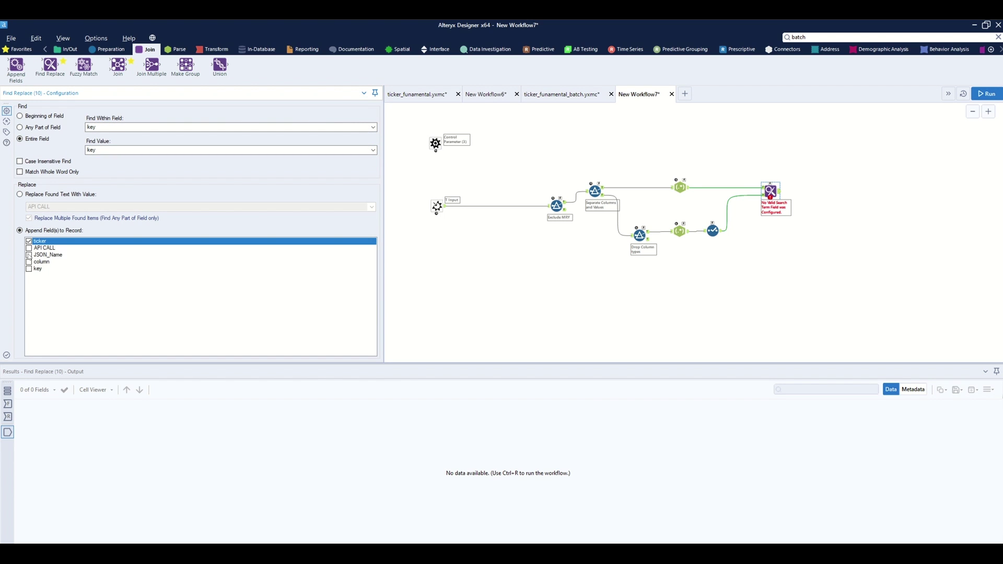
{"action": "left_click", "coordinate": [29, 255]}
{"action": "left_click", "coordinate": [28, 262]}
{"action": "left_click", "coordinate": [784, 218]}
{"action": "key", "text": "ctrl+r"}
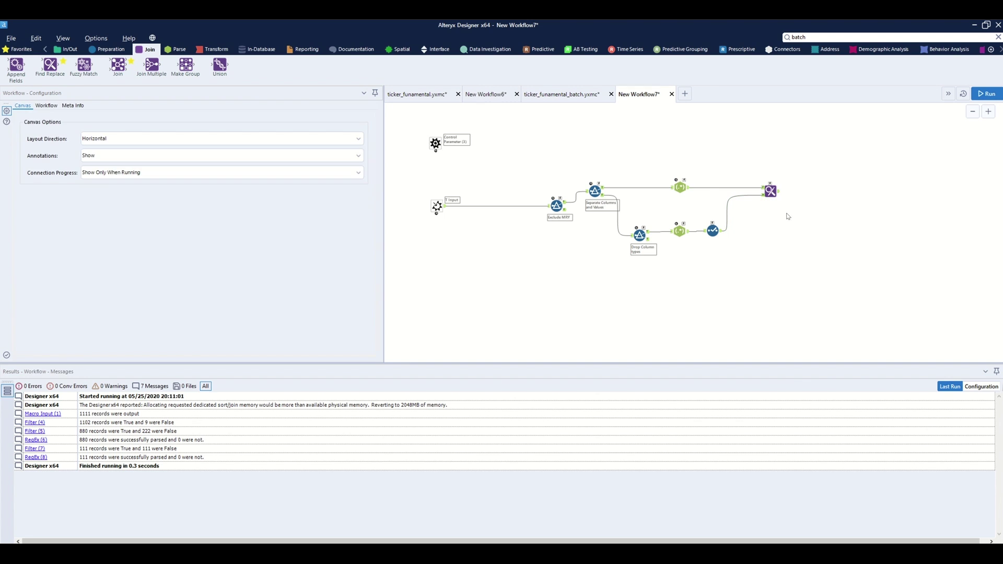
Step: Paste a Select tool with key as Double after Find Replace, exclude ticker2 and the duplicate JSON_Name field, and run the workflow
{"action": "key", "text": "ctrl+v"}
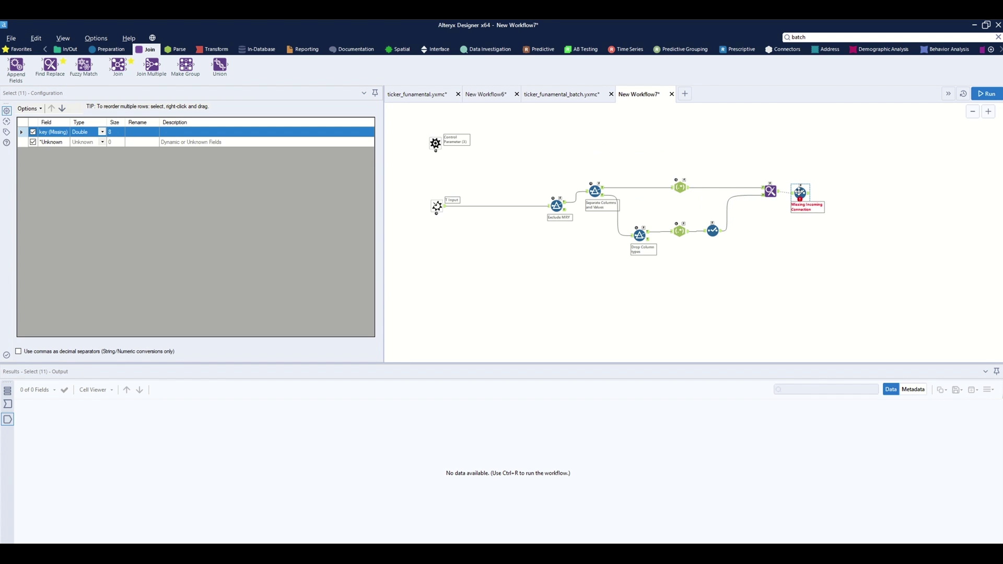
{"action": "left_click_drag", "start_coordinate": [799, 190], "coordinate": [799, 191]}
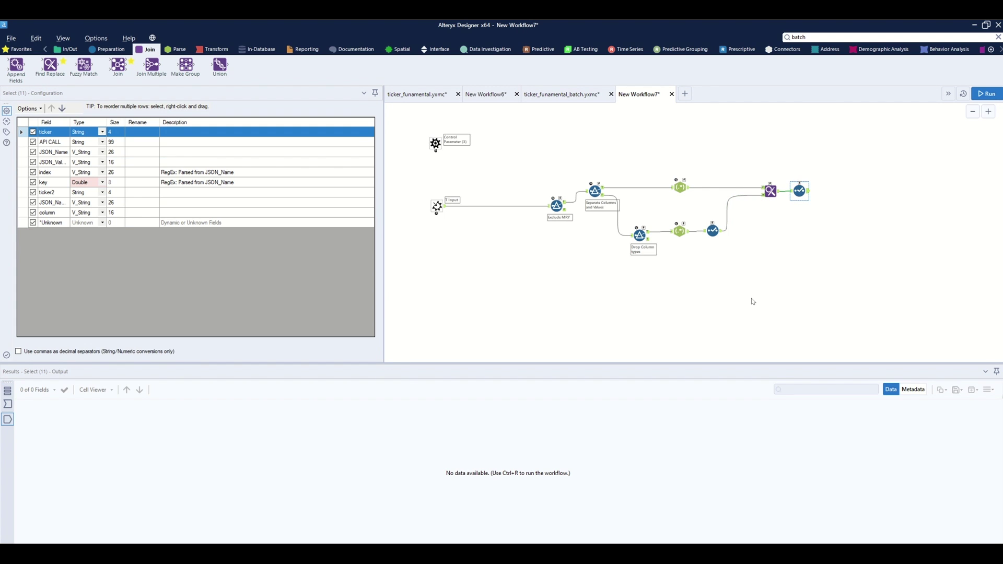
{"action": "left_click", "coordinate": [907, 203]}
{"action": "key", "text": "ctrl+r"}
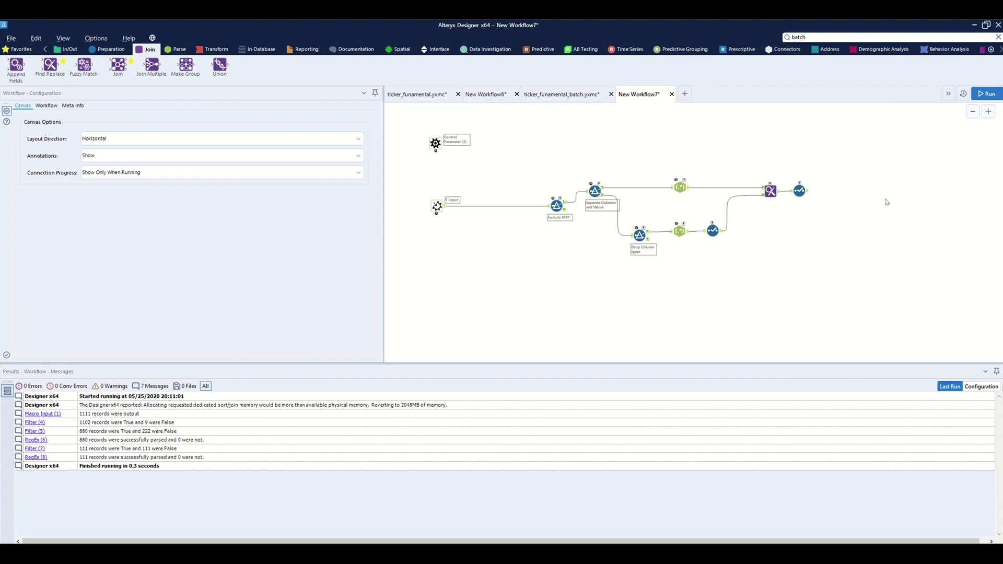
Step: Add a Cross Tab grouped by ticker and index, with column as headers, JSON_ValueString as values and First as method, and run it
{"action": "left_click", "coordinate": [214, 49]}
{"action": "left_click_drag", "start_coordinate": [83, 67], "coordinate": [828, 194]}
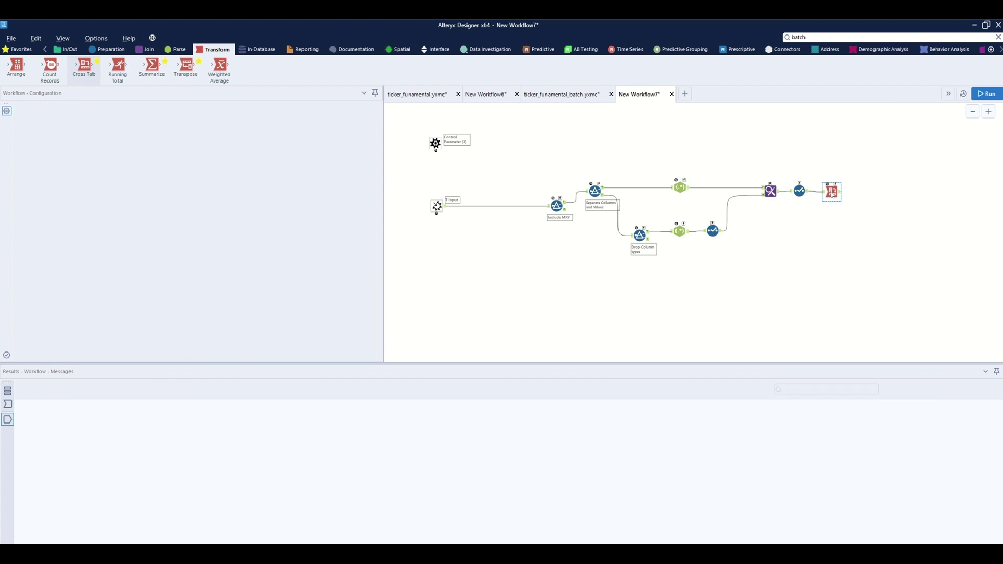
{"action": "left_click", "coordinate": [31, 171]}
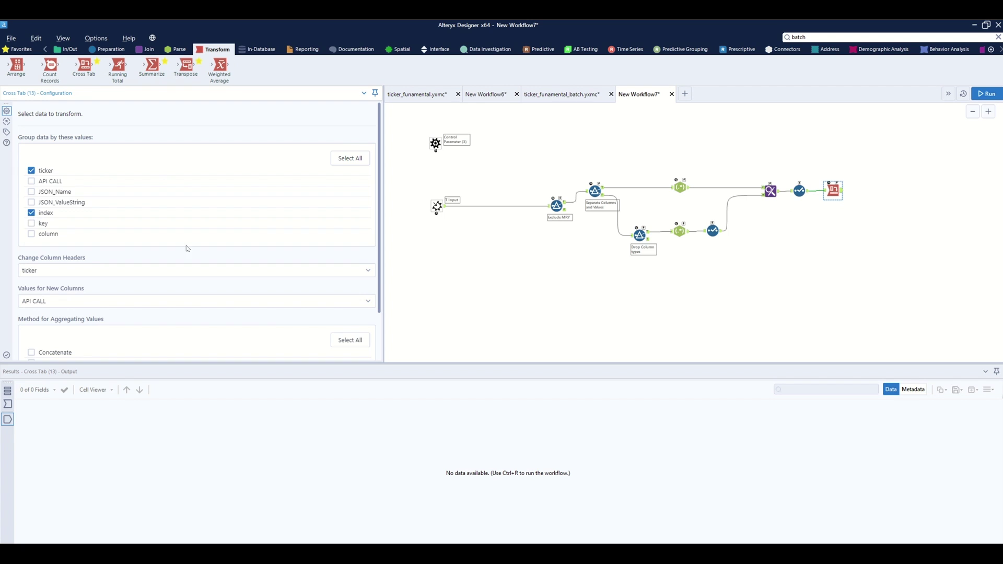
{"action": "left_click", "coordinate": [190, 271]}
{"action": "left_click", "coordinate": [148, 252]}
{"action": "left_click", "coordinate": [141, 300]}
{"action": "left_click", "coordinate": [63, 240]}
{"action": "scroll", "coordinate": [139, 321], "scroll_direction": "down", "scroll_amount": 1}
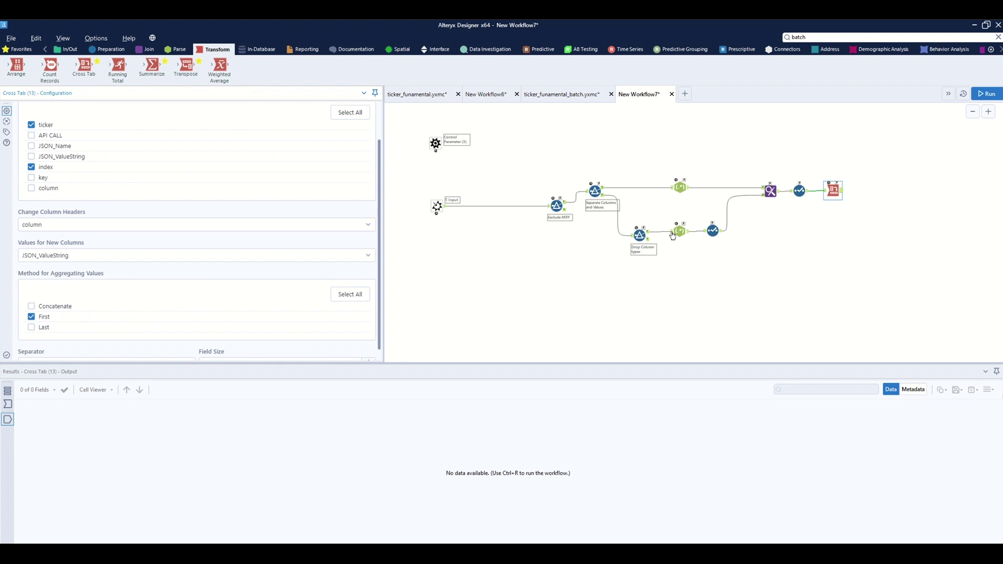
{"action": "left_click", "coordinate": [986, 94]}
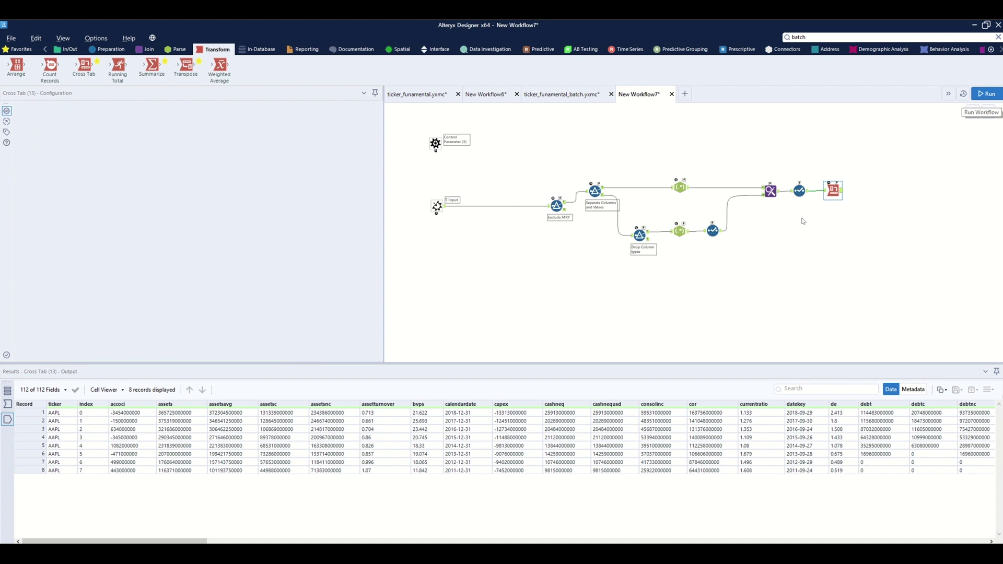
{"action": "left_click_drag", "start_coordinate": [113, 541], "coordinate": [651, 541]}
Step: Add a Transpose after the Cross Tab, keyed on ticker, index, calendardate, datekey, lastupdated and reportperiod, and run the workflow
{"action": "left_click_drag", "start_coordinate": [185, 67], "coordinate": [867, 191]}
{"action": "left_click", "coordinate": [32, 187]}
{"action": "left_click", "coordinate": [31, 198]}
{"action": "scroll", "coordinate": [374, 211], "scroll_direction": "down", "scroll_amount": 3}
{"action": "scroll", "coordinate": [62, 293], "scroll_direction": "down", "scroll_amount": 15}
{"action": "scroll", "coordinate": [63, 292], "scroll_direction": "down", "scroll_amount": 15}
{"action": "scroll", "coordinate": [76, 303], "scroll_direction": "down", "scroll_amount": 5}
{"action": "left_click", "coordinate": [884, 194]}
{"action": "key", "text": "ctrl+r"}
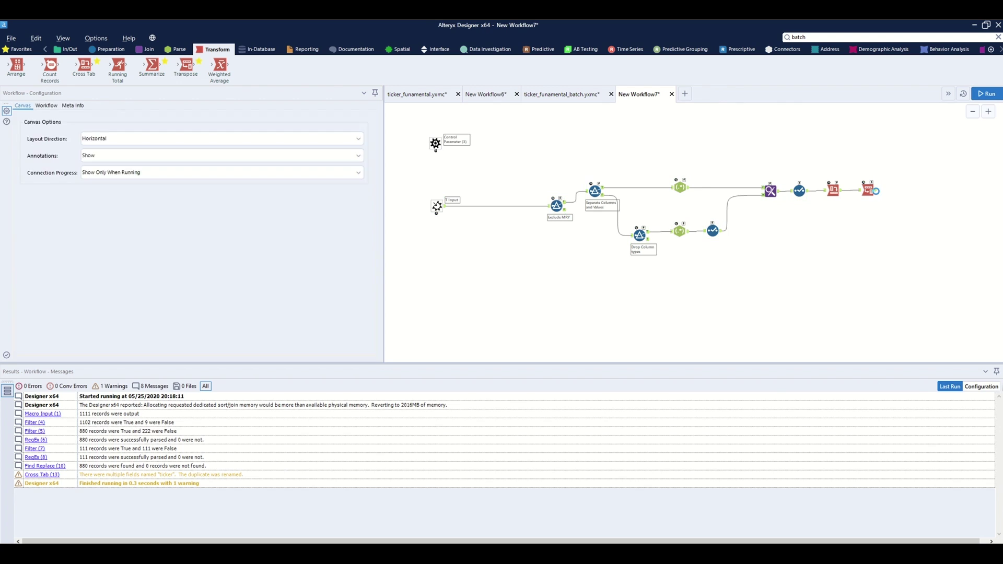
{"action": "left_click", "coordinate": [875, 191]}
{"action": "scroll", "coordinate": [408, 454], "scroll_direction": "down", "scroll_amount": 7}
{"action": "scroll", "coordinate": [412, 452], "scroll_direction": "down", "scroll_amount": 6}
Step: Paste the Find Replace tools with the Indicator Names and Ticker Attributes inputs after the last Select, run the workflow and check the output
{"action": "right_click", "coordinate": [849, 223]}
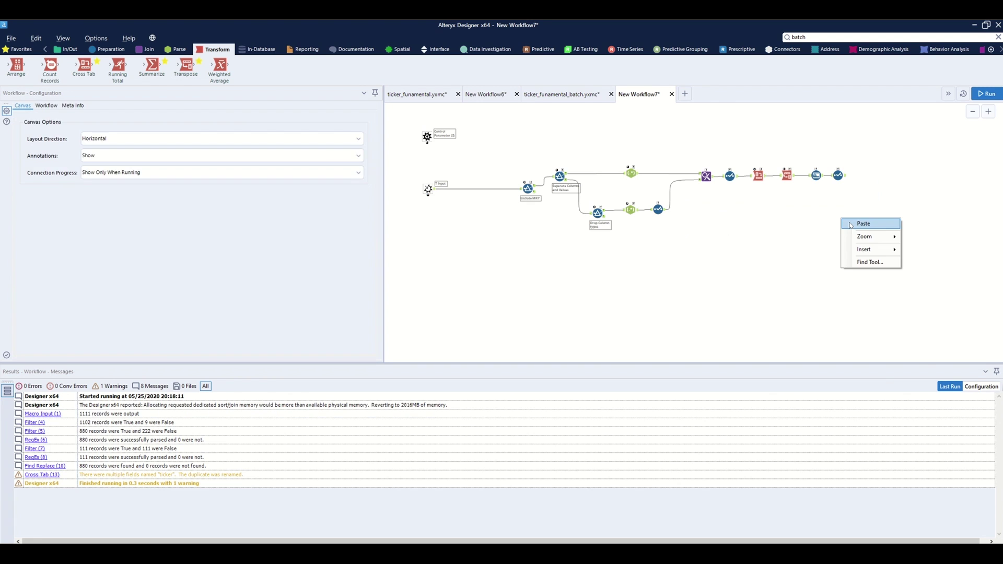
{"action": "left_click", "coordinate": [863, 224]}
{"action": "left_click_drag", "start_coordinate": [903, 225], "coordinate": [896, 176]}
{"action": "scroll", "coordinate": [873, 259], "scroll_direction": "down", "scroll_amount": 2}
{"action": "scroll", "coordinate": [947, 188], "scroll_direction": "up", "scroll_amount": 4}
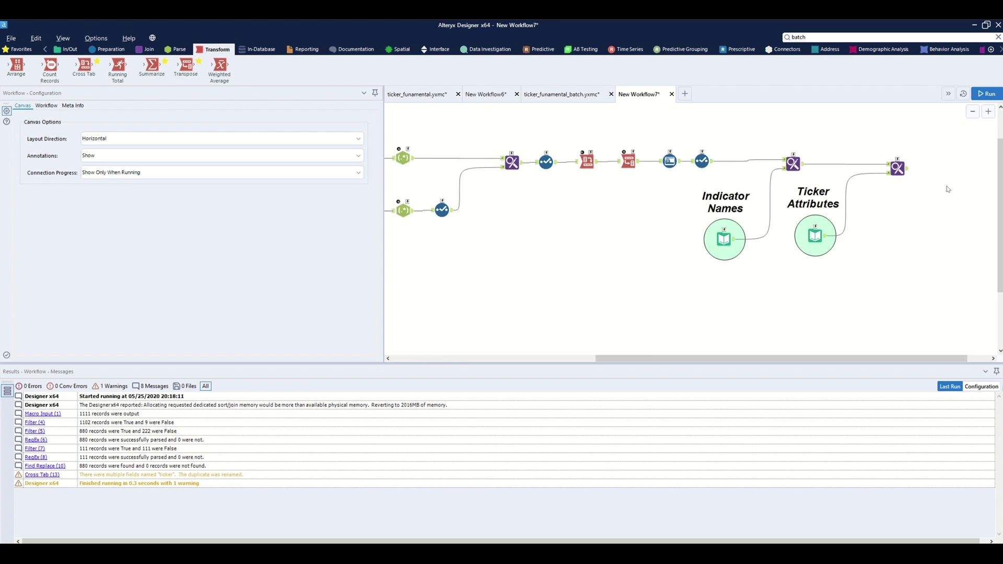
{"action": "key", "text": "ctrl+r"}
{"action": "left_click", "coordinate": [897, 168]}
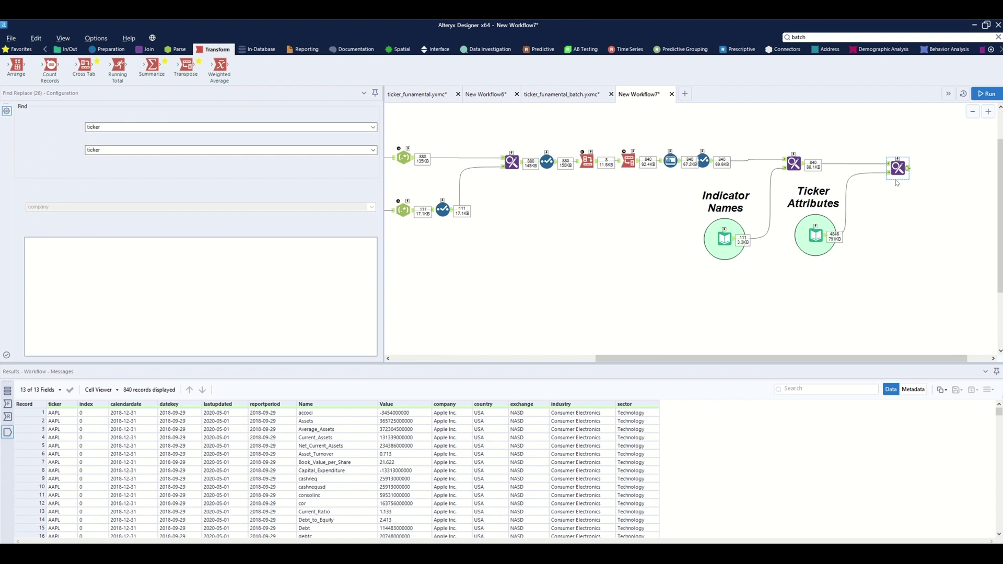
{"action": "left_click_drag", "start_coordinate": [718, 358], "coordinate": [739, 358]}
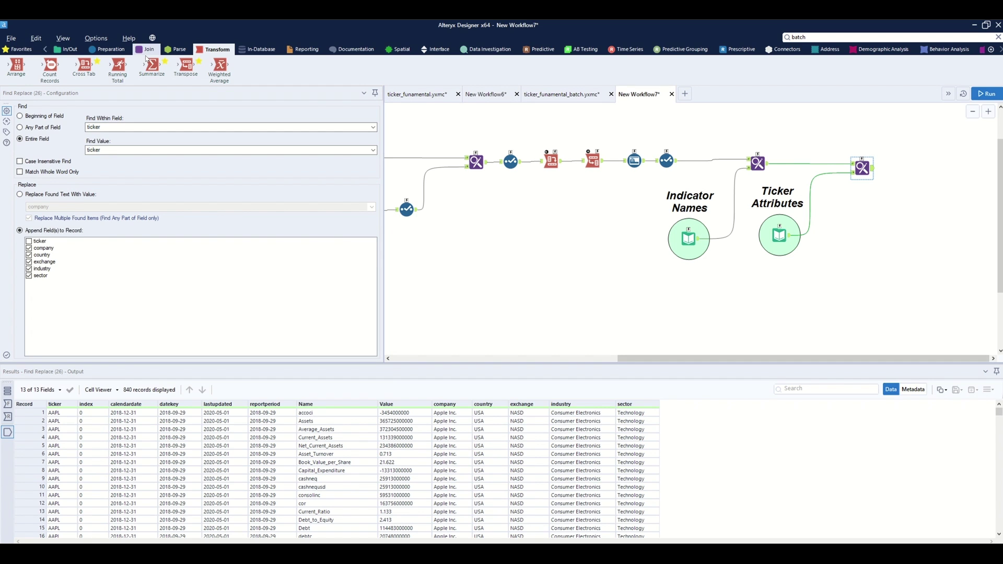
Step: Connect an Interactive Chart tool to the output of the last Find Replace
{"action": "left_click", "coordinate": [304, 49]}
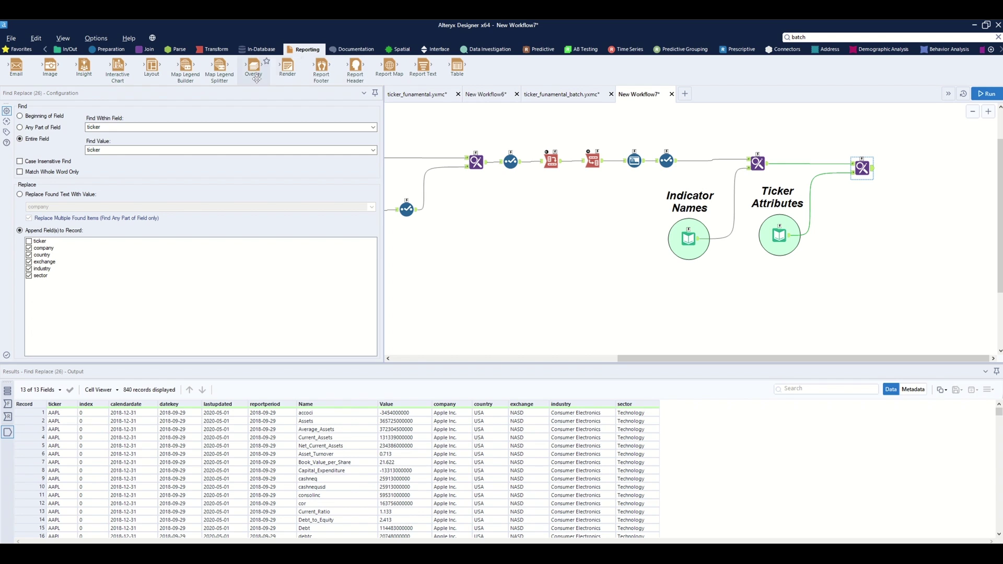
{"action": "left_click_drag", "start_coordinate": [314, 105], "coordinate": [920, 200]}
{"action": "scroll", "coordinate": [882, 257], "scroll_direction": "right", "scroll_amount": 1}
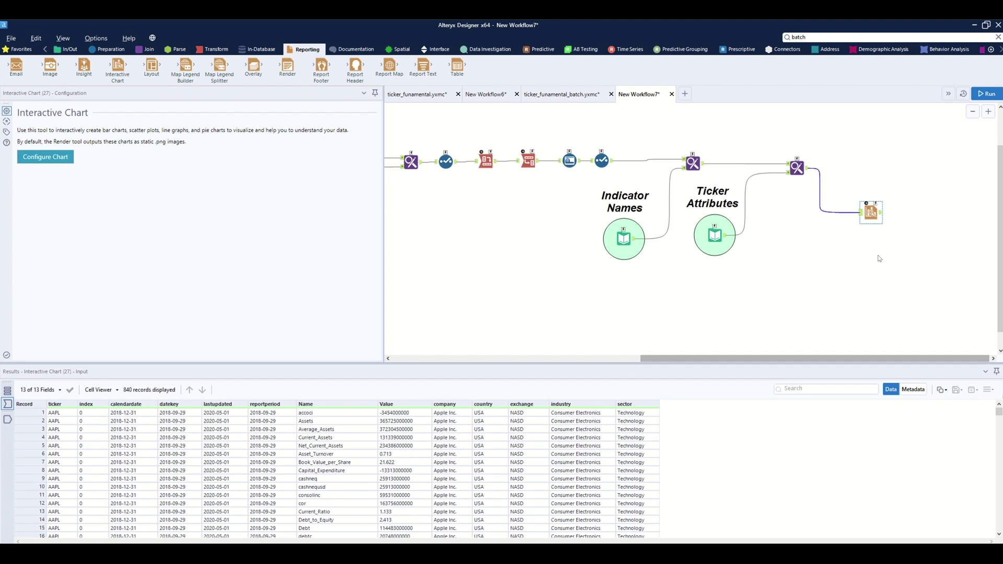
{"action": "left_click_drag", "start_coordinate": [879, 218], "coordinate": [923, 235]}
{"action": "scroll", "coordinate": [877, 257], "scroll_direction": "right", "scroll_amount": 1}
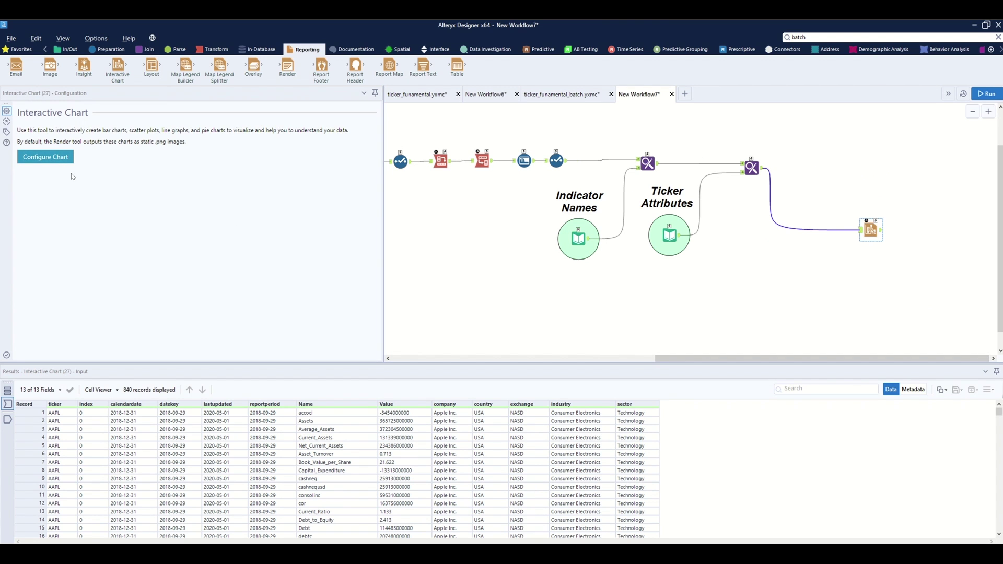
Step: Configure a bar chart layer named Fundamentals with reportperiod on X and the Sum of Value on Y
{"action": "left_click", "coordinate": [46, 158]}
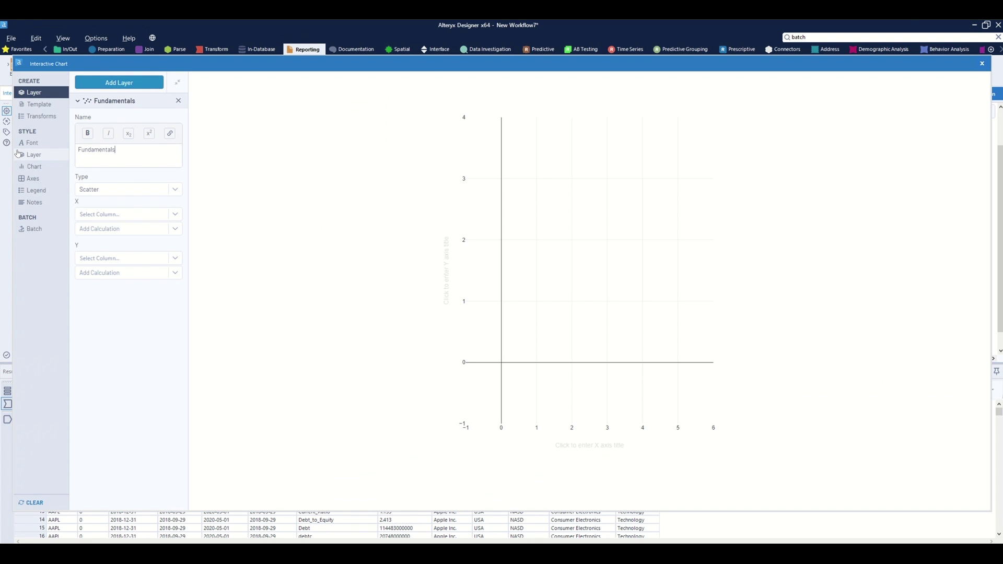
{"action": "left_click", "coordinate": [128, 189]}
{"action": "left_click", "coordinate": [99, 209]}
{"action": "left_click", "coordinate": [107, 214]}
{"action": "left_click", "coordinate": [117, 272]}
{"action": "left_click", "coordinate": [116, 288]}
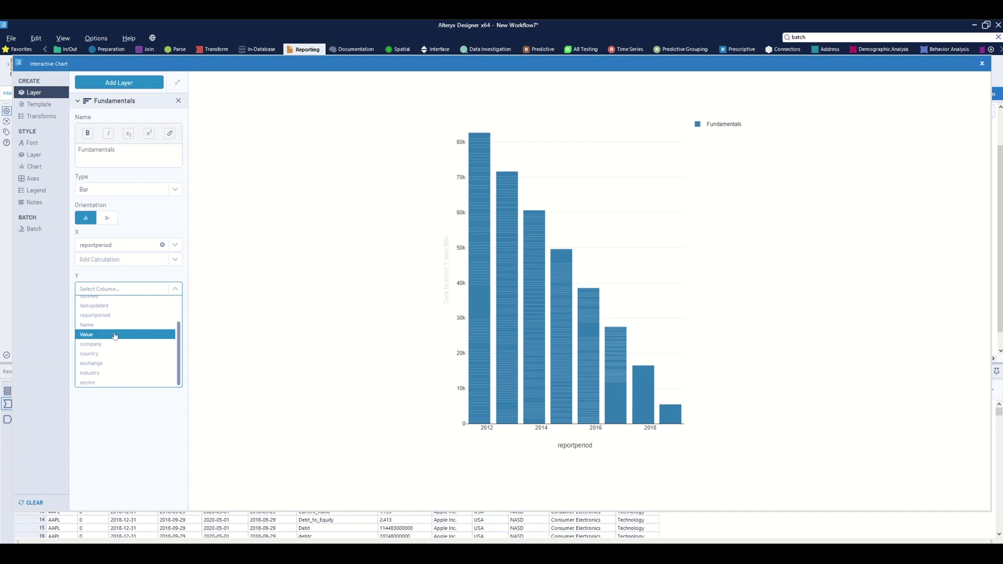
{"action": "left_click", "coordinate": [116, 332]}
{"action": "left_click", "coordinate": [117, 303]}
{"action": "left_click", "coordinate": [119, 316]}
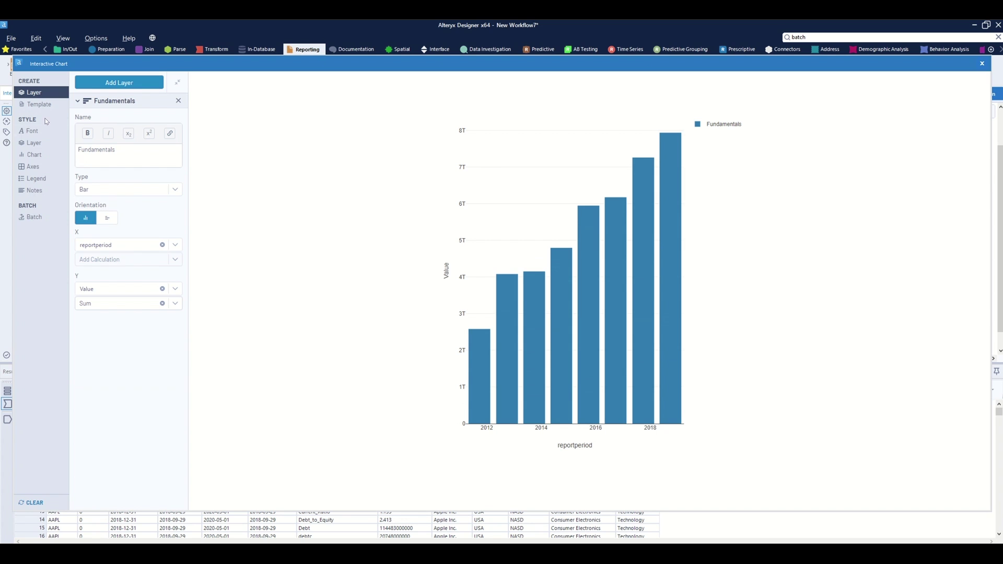
Step: Color the Fundamentals bars variably by Value using the sequential Blues scale
{"action": "left_click", "coordinate": [34, 143]}
{"action": "left_click", "coordinate": [154, 126]}
{"action": "left_click", "coordinate": [131, 160]}
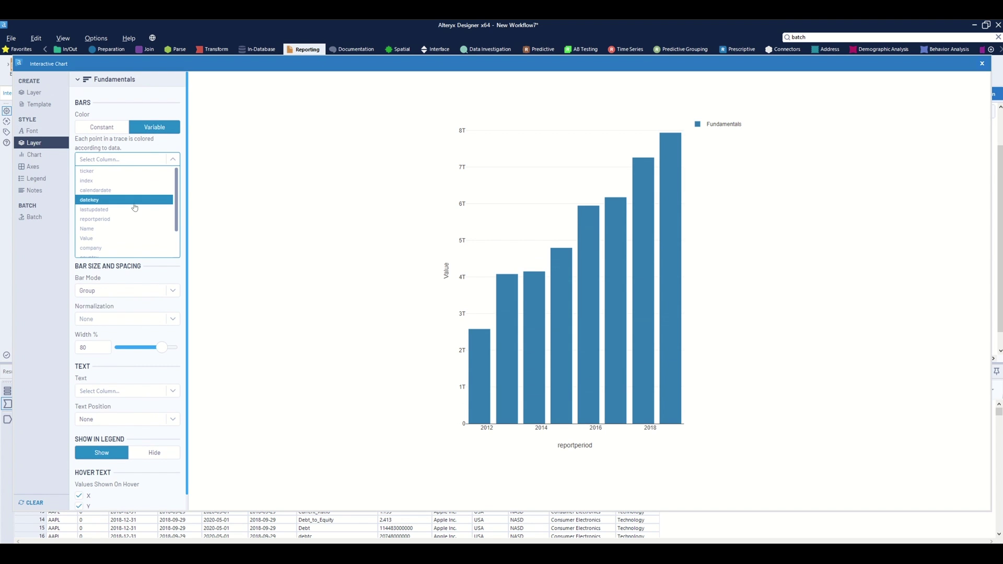
{"action": "left_click", "coordinate": [129, 234]}
{"action": "left_click", "coordinate": [131, 176]}
{"action": "left_click", "coordinate": [133, 231]}
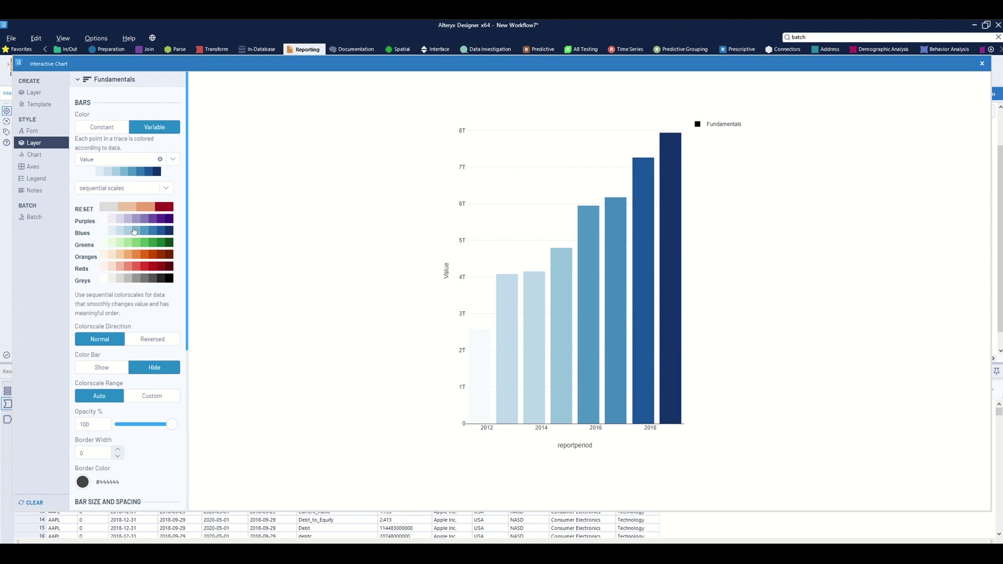
Step: Style the Fundamentals bars with 79% opacity, a border width of 1 and border color #120202
{"action": "left_click", "coordinate": [138, 188]}
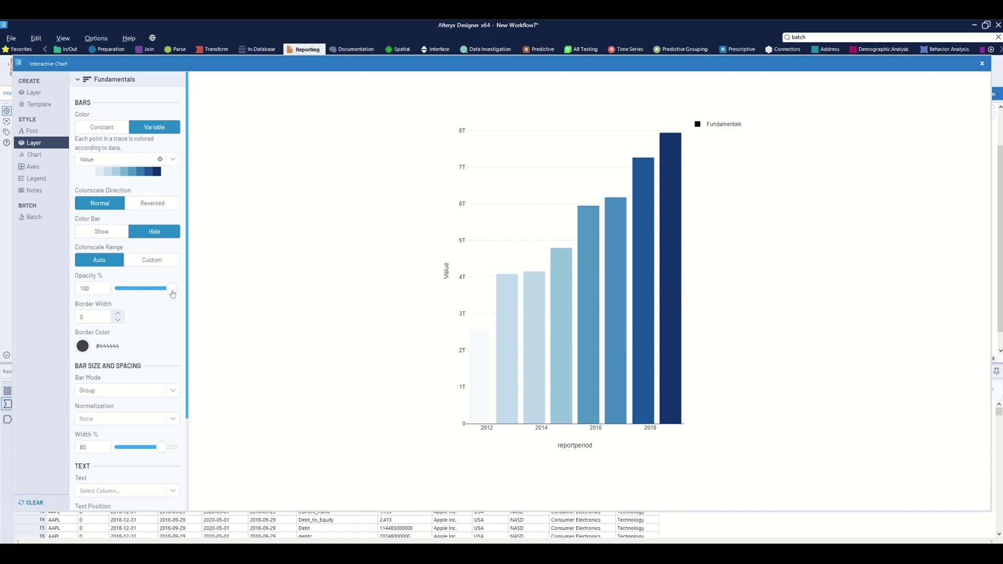
{"action": "left_click_drag", "start_coordinate": [172, 293], "coordinate": [162, 293]}
{"action": "left_click", "coordinate": [117, 314]}
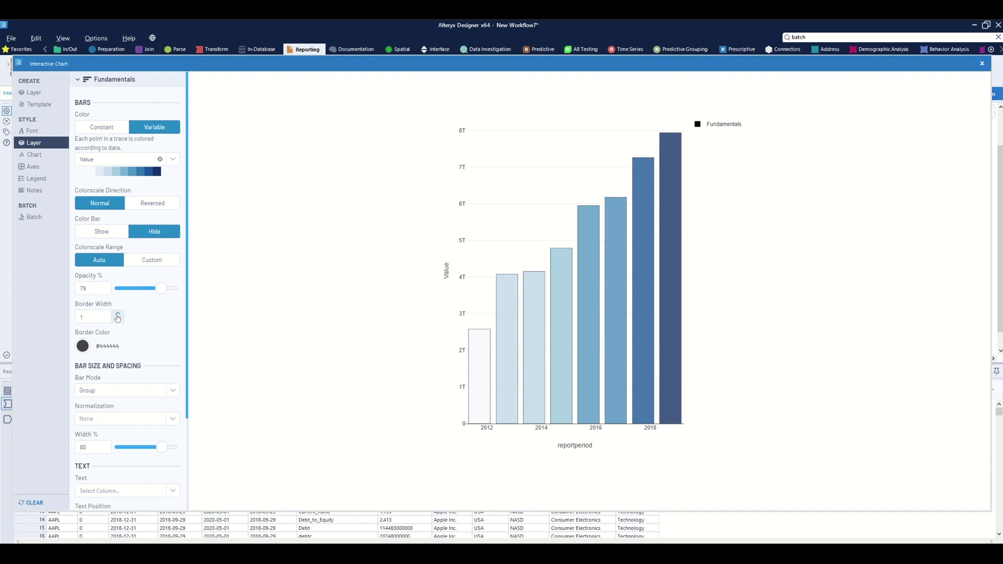
{"action": "left_click", "coordinate": [82, 348]}
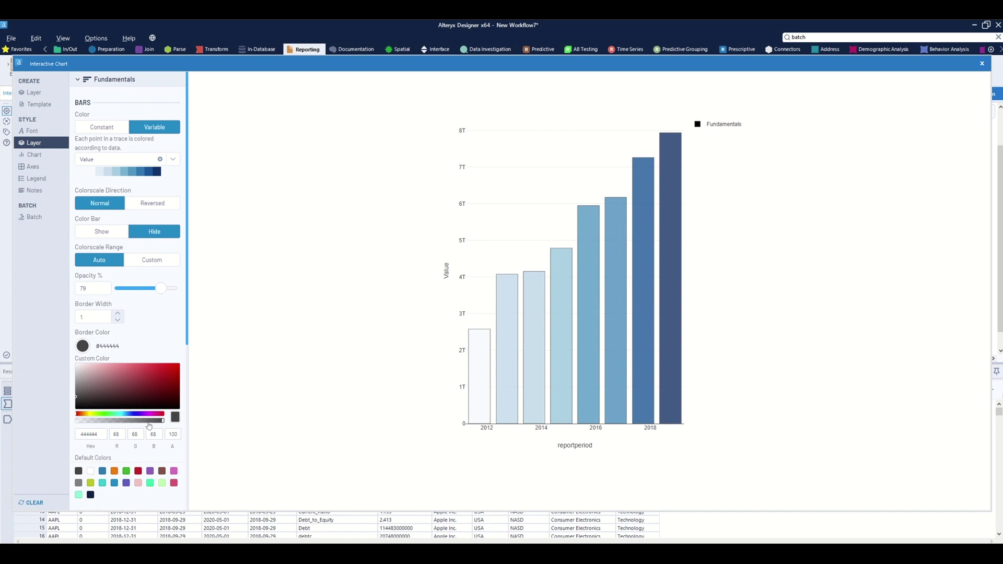
{"action": "left_click", "coordinate": [168, 405]}
{"action": "left_click", "coordinate": [85, 347]}
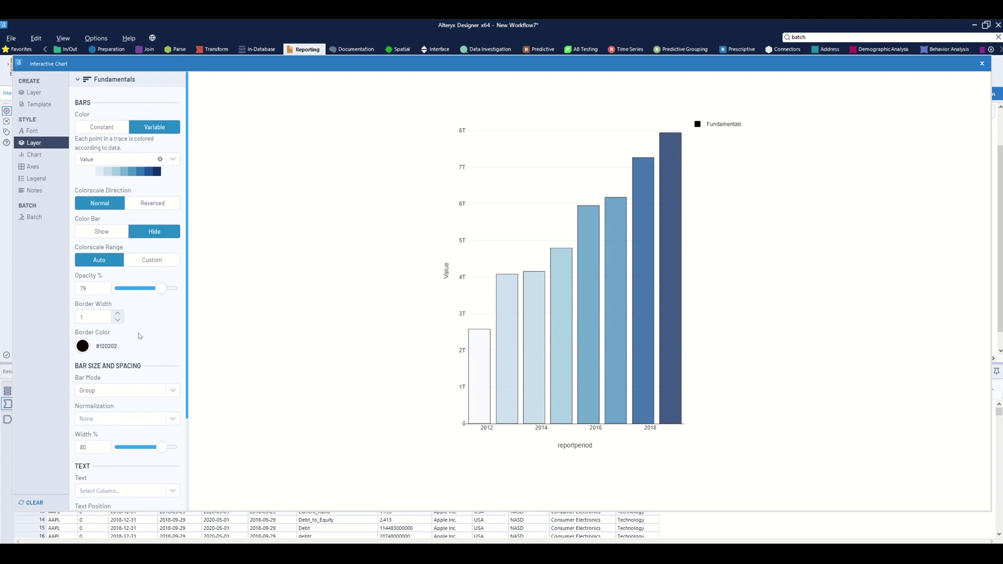
Step: Turn on batched charts and group them by Name, company, ticker and sector
{"action": "left_click", "coordinate": [53, 215]}
{"action": "left_click", "coordinate": [91, 115]}
{"action": "left_click", "coordinate": [120, 157]}
{"action": "left_click", "coordinate": [123, 219]}
{"action": "left_click", "coordinate": [128, 188]}
{"action": "left_click", "coordinate": [107, 267]}
{"action": "left_click", "coordinate": [126, 217]}
{"action": "left_click", "coordinate": [105, 229]}
{"action": "left_click", "coordinate": [125, 245]}
{"action": "scroll", "coordinate": [125, 288], "scroll_direction": "down", "scroll_amount": 2}
Step: Enable a custom title for the batched charts, built from the group values as "$Name $company ($ticker) : $sector"
{"action": "left_click", "coordinate": [125, 304]}
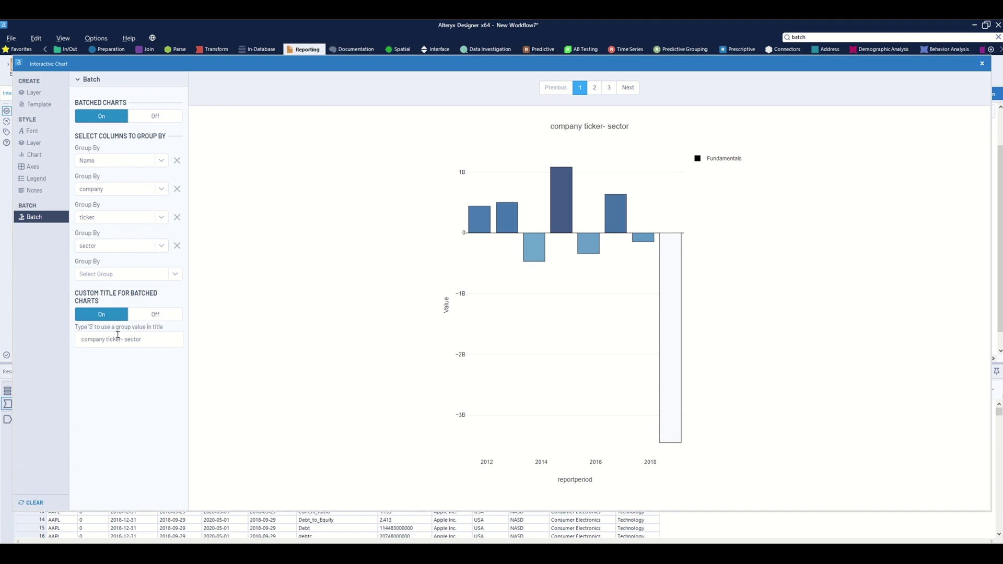
{"action": "type", "text": "$Name $company"}
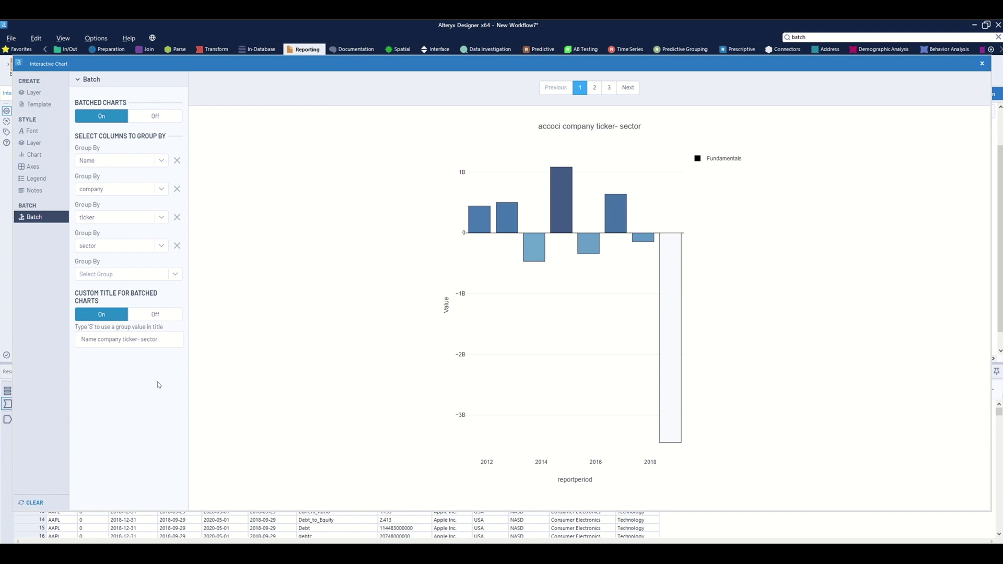
{"action": "key", "text": "shift+Right"}
{"action": "key", "text": "shift+Right"}
{"action": "key", "text": "shift+Right"}
{"action": "key", "text": "shift+Right"}
{"action": "key", "text": "shift+Right"}
{"action": "key", "text": "shift+Right"}
{"action": "key", "text": "shift+Right"}
{"action": "key", "text": "BackSpace"}
{"action": "key", "text": "shift+End"}
{"action": "type", "text": "$"}
{"action": "left_click", "coordinate": [158, 381]}
{"action": "type", "text": ") :"}
{"action": "type", "text": " $"}
{"action": "left_click", "coordinate": [158, 381]}
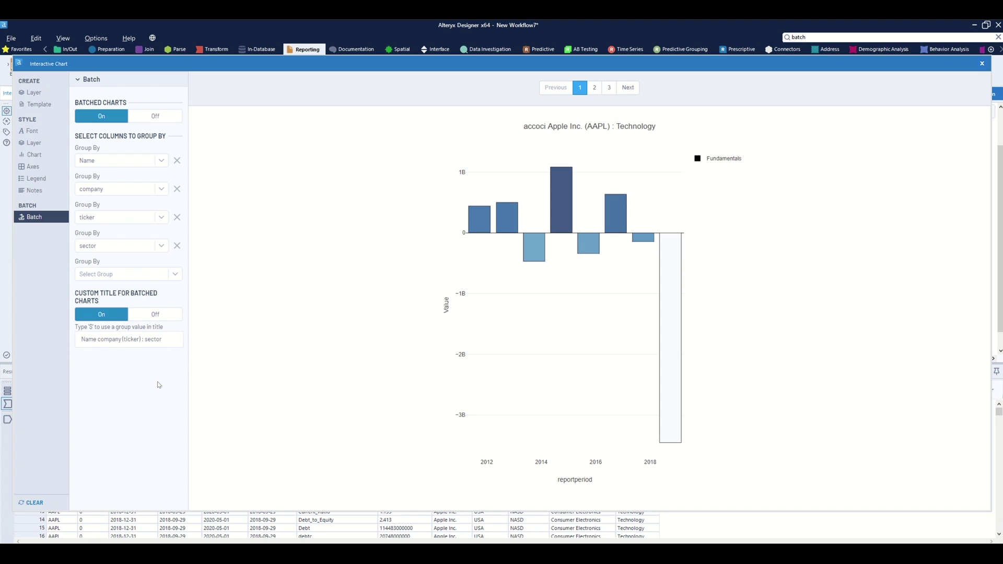
Step: Close the chart editor and attach a Browse tool to the Interactive Chart's output
{"action": "left_click", "coordinate": [982, 64]}
{"action": "key", "text": "ctrl+shift+b"}
{"action": "left_click_drag", "start_coordinate": [908, 231], "coordinate": [945, 233]}
Step: Connect a Cross Tab to the last Find Replace, grouped by ticker, index and reportperiod, with Name as headers and Value as values
{"action": "left_click", "coordinate": [213, 49]}
{"action": "left_click_drag", "start_coordinate": [84, 67], "coordinate": [879, 168]}
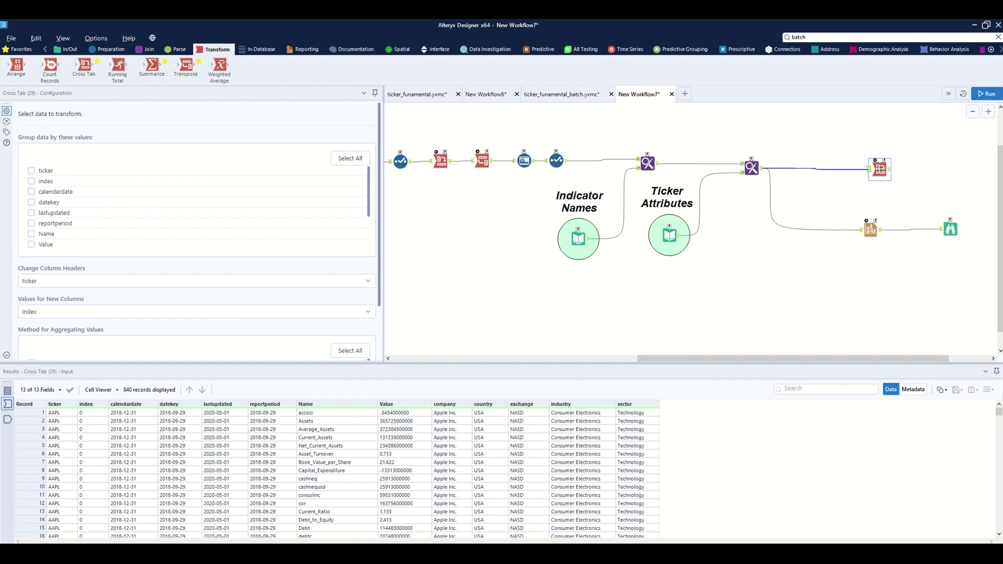
{"action": "left_click", "coordinate": [31, 171]}
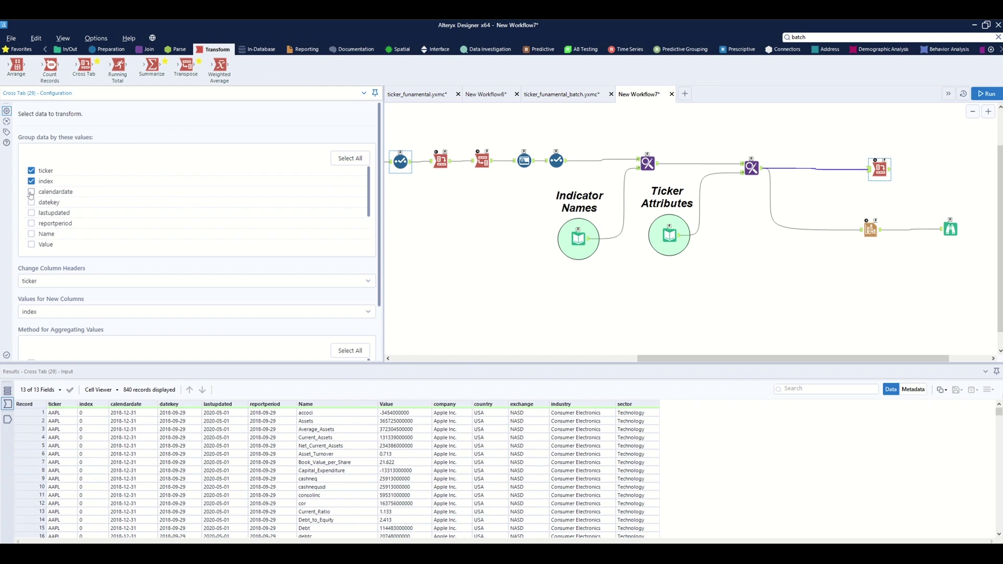
{"action": "left_click", "coordinate": [39, 282]}
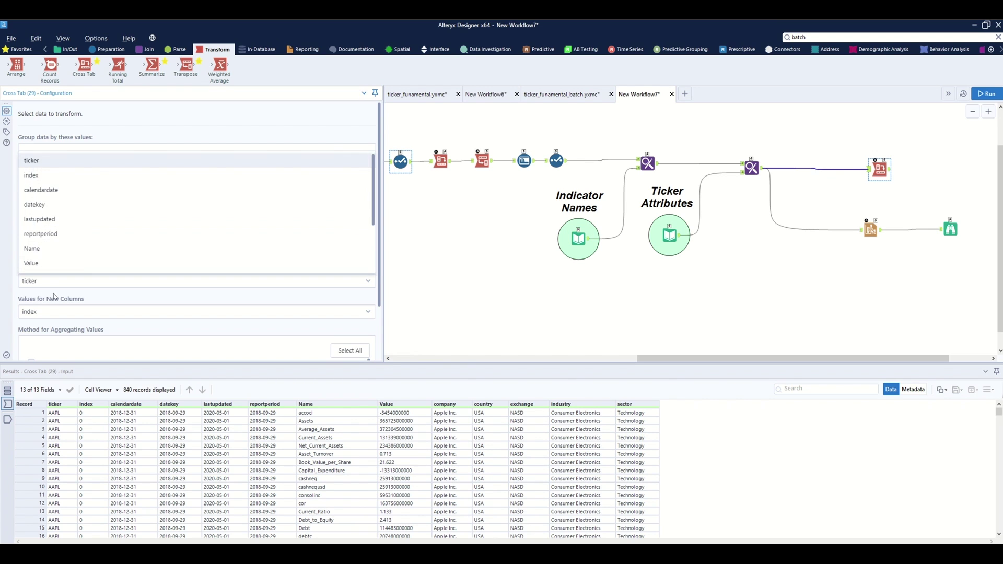
{"action": "scroll", "coordinate": [62, 254], "scroll_direction": "down", "scroll_amount": 2}
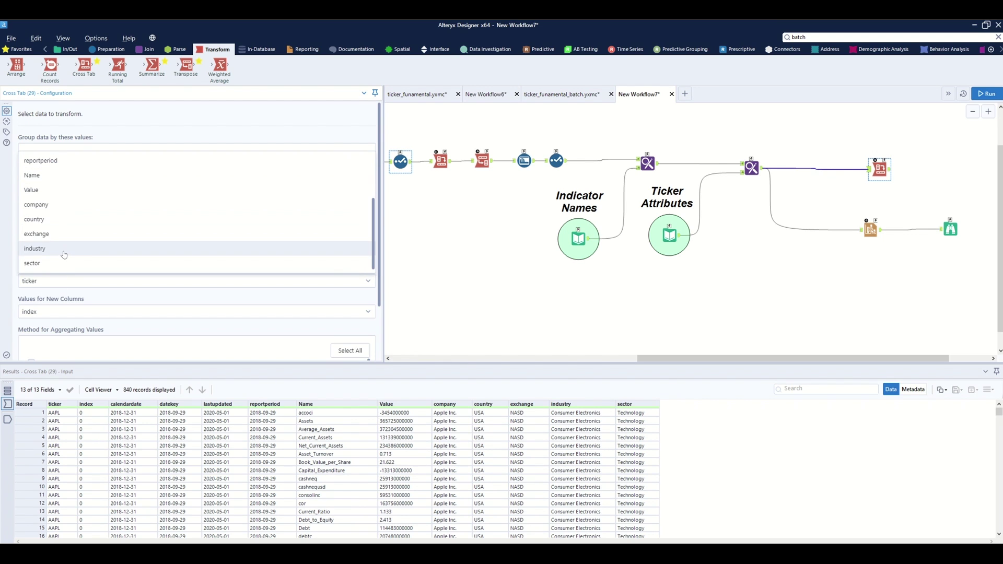
{"action": "left_click", "coordinate": [66, 176]}
{"action": "left_click", "coordinate": [68, 314]}
{"action": "left_click", "coordinate": [65, 295]}
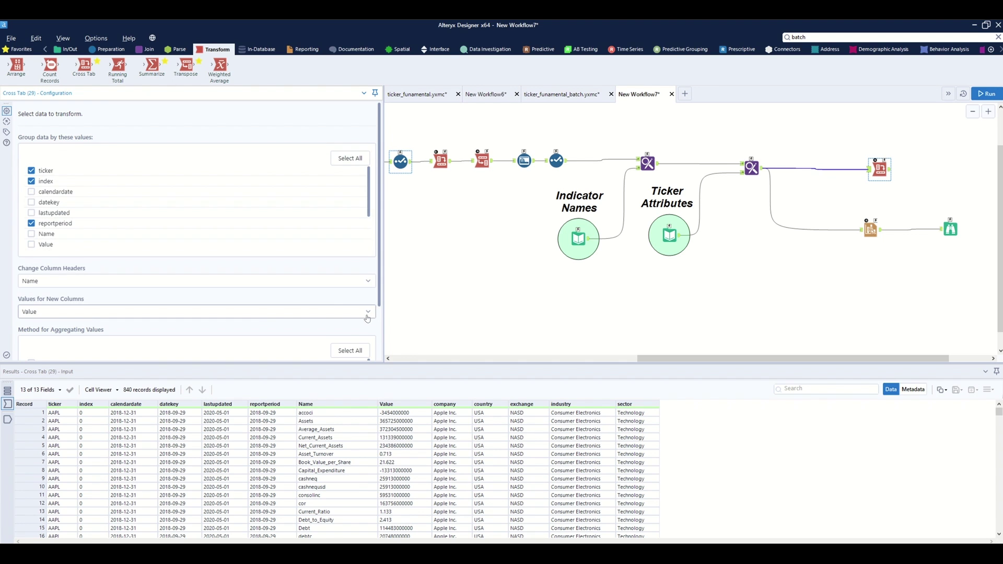
Step: Add calendardate, datekey and lastupdated to the Cross Tab's grouping fields
{"action": "scroll", "coordinate": [332, 310], "scroll_direction": "down", "scroll_amount": 1}
{"action": "scroll", "coordinate": [157, 235], "scroll_direction": "up", "scroll_amount": 1}
{"action": "left_click", "coordinate": [31, 192]}
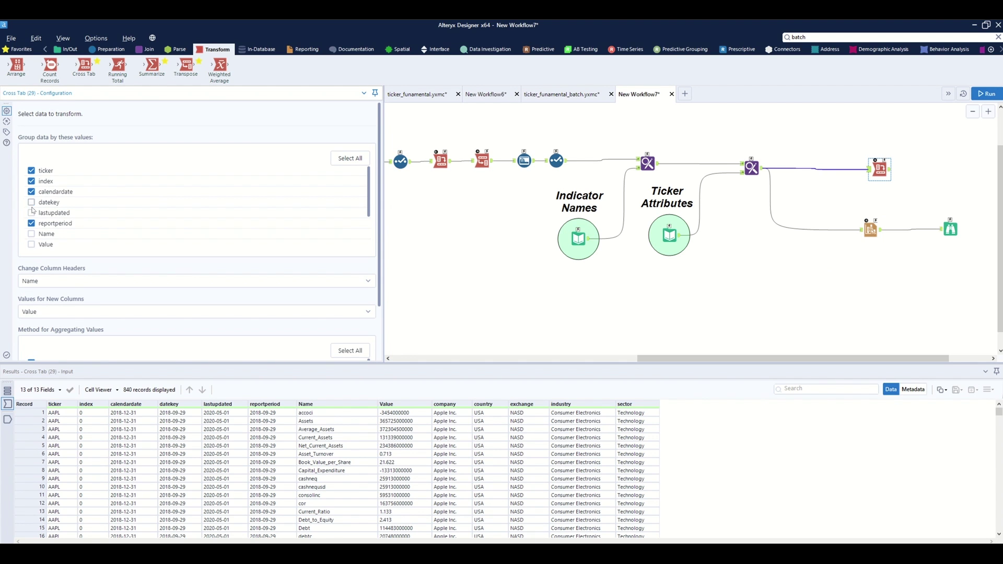
{"action": "scroll", "coordinate": [85, 270], "scroll_direction": "down", "scroll_amount": 1}
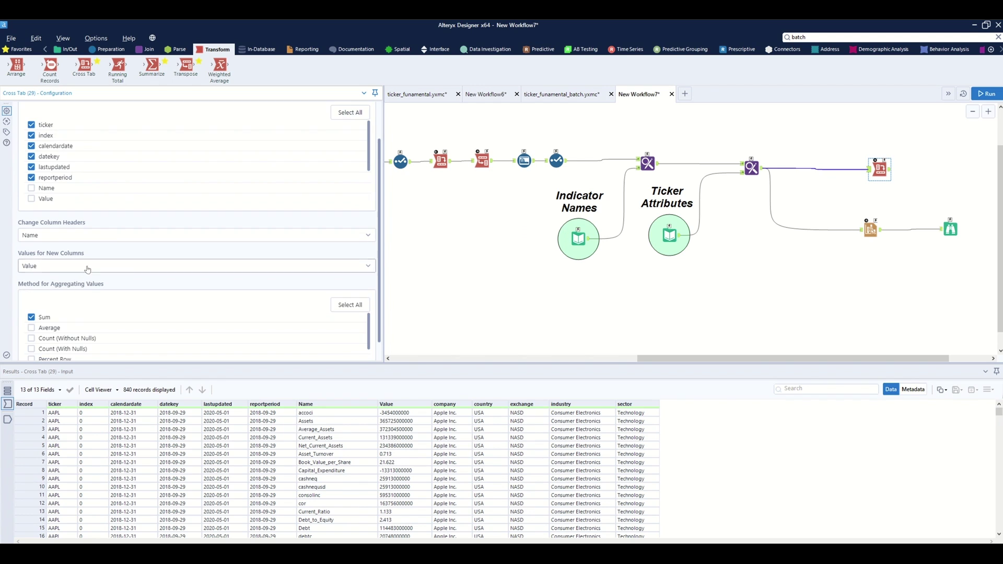
Step: Attach a Browse tool to the Cross Tab's output and convert both Browse tools to Macro Outputs
{"action": "left_click", "coordinate": [881, 169]}
{"action": "key", "text": "ctrl+shift+b"}
{"action": "left_click", "coordinate": [917, 170]}
{"action": "left_click_drag", "start_coordinate": [917, 169], "coordinate": [945, 170]}
{"action": "right_click", "coordinate": [948, 170]}
{"action": "left_click", "coordinate": [948, 304]}
{"action": "right_click", "coordinate": [949, 229]}
{"action": "left_click", "coordinate": [948, 366]}
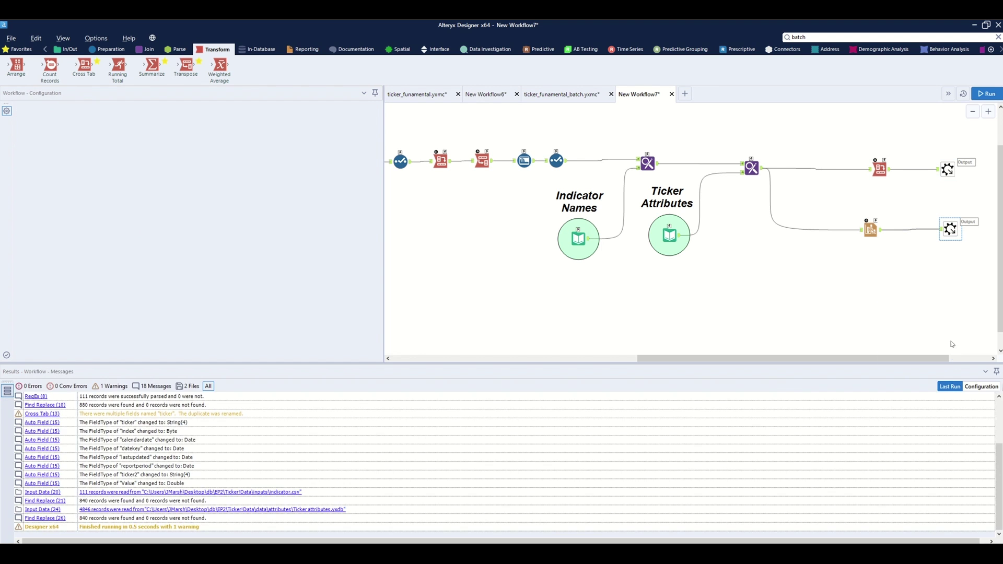
Step: Insert the ticker_funamental_batch macro in New Workflow6, feeding its control input from Summarize and its data input from the Join output
{"action": "left_click", "coordinate": [485, 94]}
{"action": "scroll", "coordinate": [665, 308], "scroll_direction": "up", "scroll_amount": 2}
{"action": "right_click", "coordinate": [665, 309]}
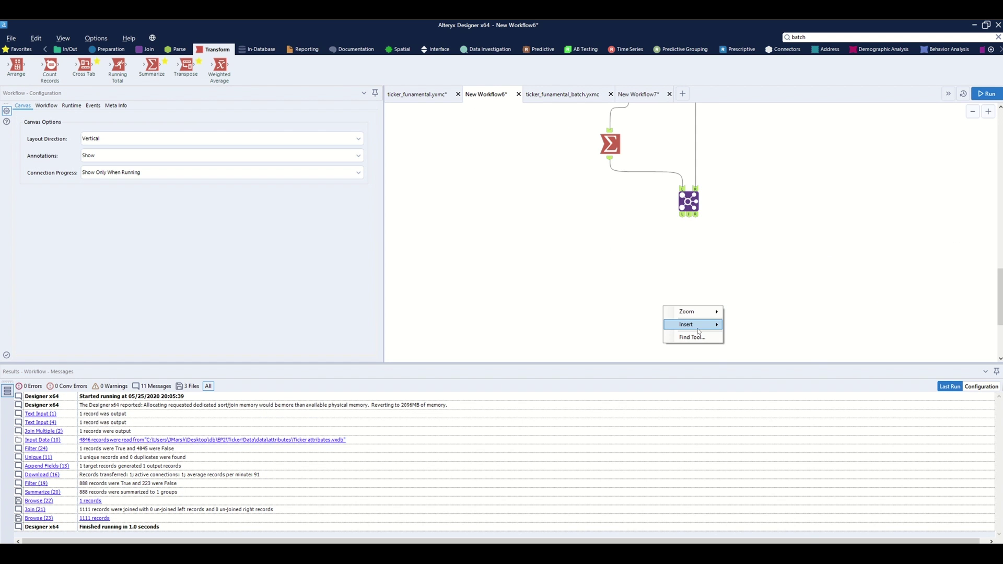
{"action": "mouse_move", "coordinate": [682, 325]}
{"action": "mouse_move", "coordinate": [761, 539]}
{"action": "left_click", "coordinate": [856, 539]}
{"action": "left_click_drag", "start_coordinate": [609, 157], "coordinate": [655, 308]}
{"action": "mouse_move", "coordinate": [688, 216]}
{"action": "left_mouse_down"}
{"action": "mouse_move", "coordinate": [668, 307]}
{"action": "mouse_move", "coordinate": [683, 325]}
{"action": "left_mouse_up"}
Step: Set the macro's control and input group-by fields to ticker and map its Batch Parameter to ticker
{"action": "left_click", "coordinate": [47, 133]}
{"action": "left_click", "coordinate": [47, 144]}
{"action": "left_click", "coordinate": [48, 155]}
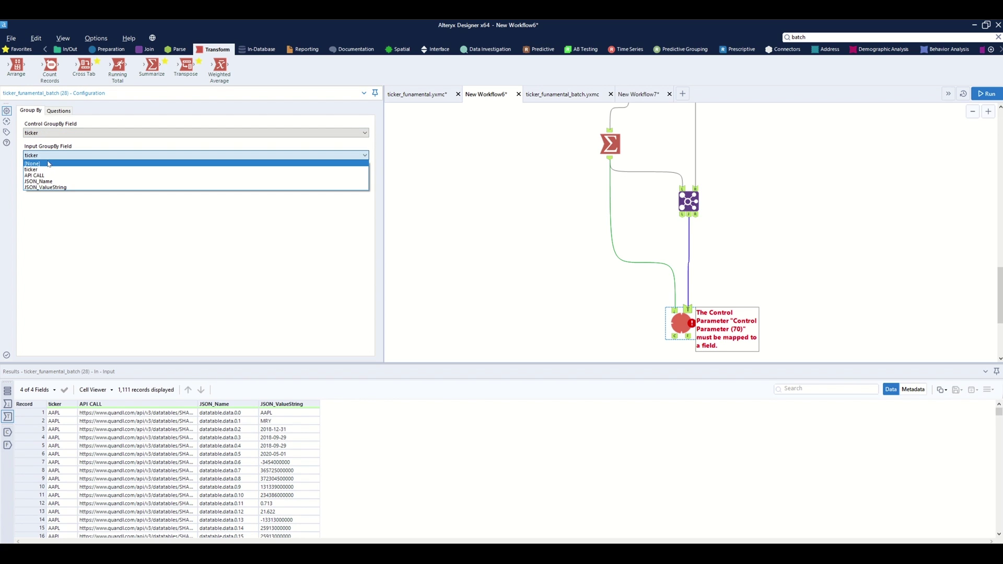
{"action": "left_click", "coordinate": [48, 170]}
{"action": "left_click", "coordinate": [56, 111]}
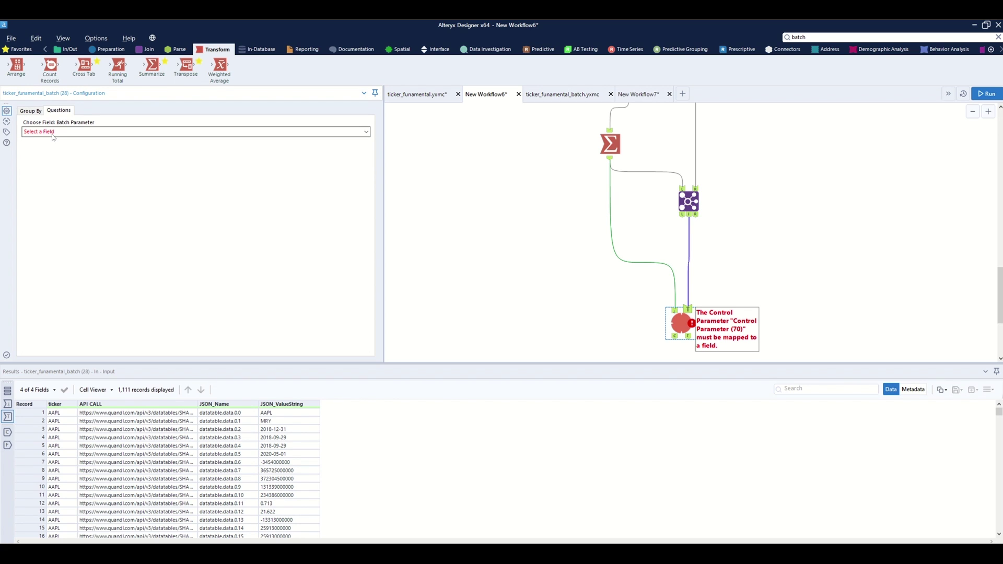
{"action": "left_click", "coordinate": [53, 132]}
{"action": "left_click", "coordinate": [52, 142]}
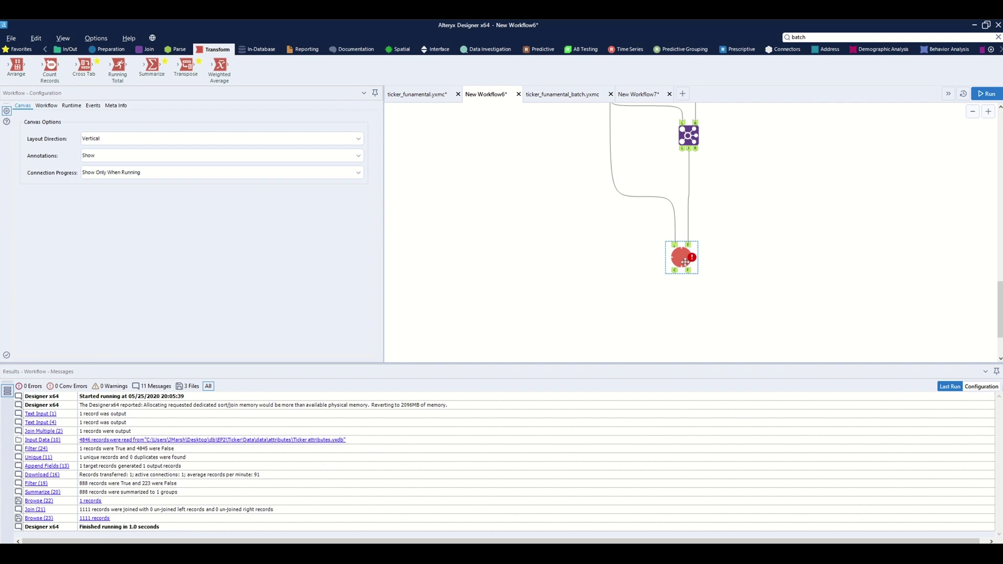
Step: Attach Browse tools to both outputs of the batch macro and run the workflow
{"action": "mouse_move", "coordinate": [685, 263]}
{"action": "left_click", "coordinate": [681, 258]}
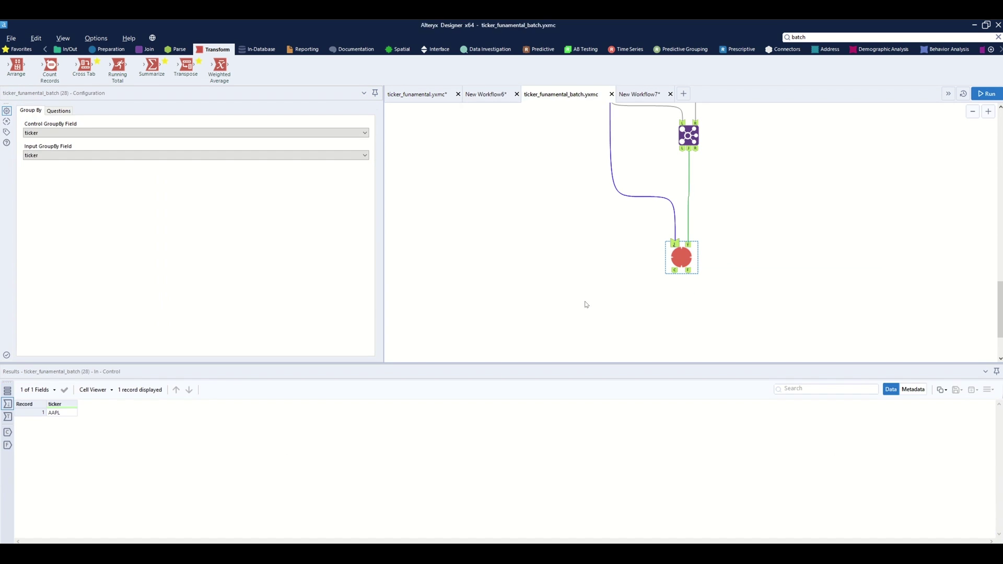
{"action": "key", "text": "ctrl+r"}
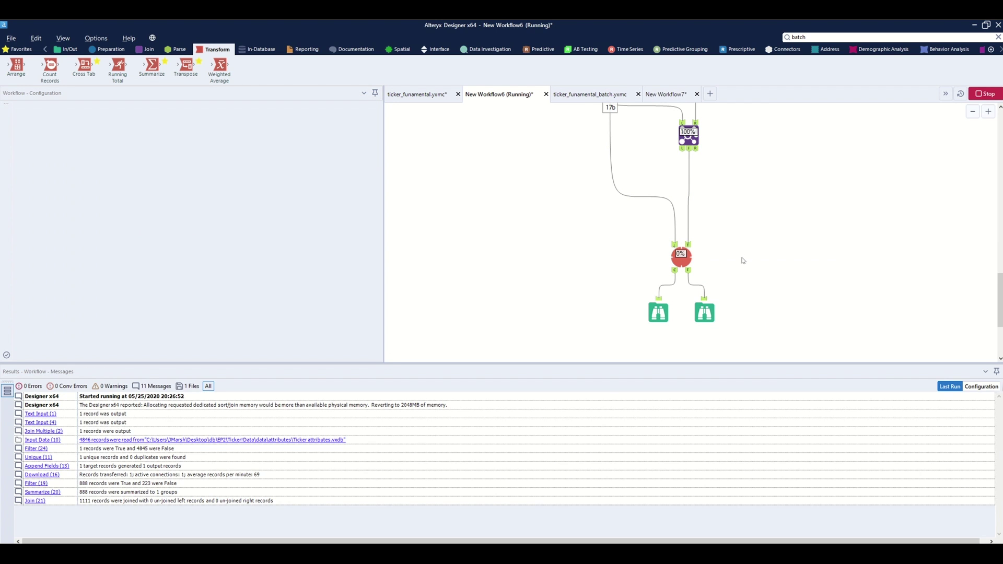
Step: Examine the rendered charts and the fundamentals table in the macro's two Browse tools
{"action": "left_click", "coordinate": [658, 313]}
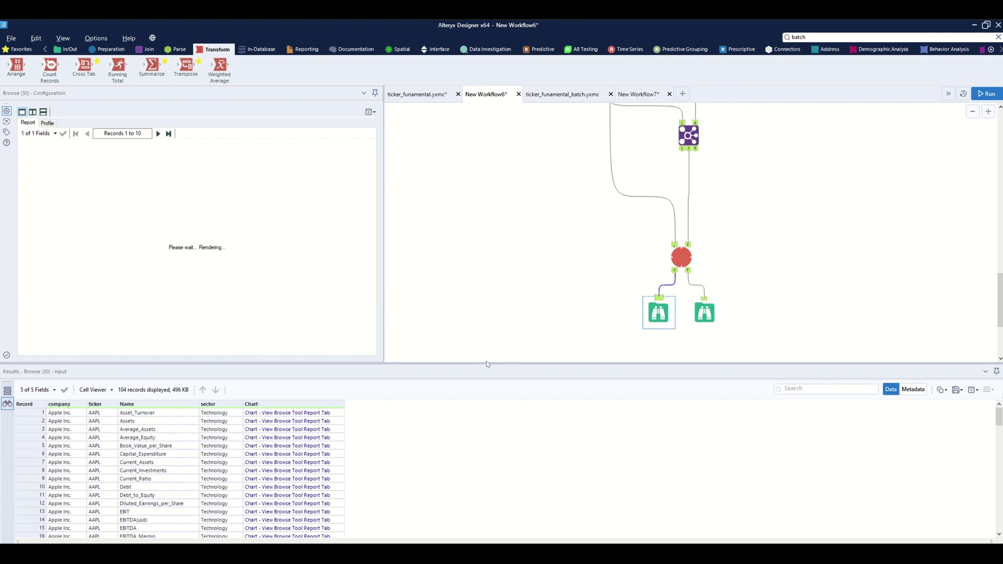
{"action": "scroll", "coordinate": [329, 242], "scroll_direction": "down", "scroll_amount": 5}
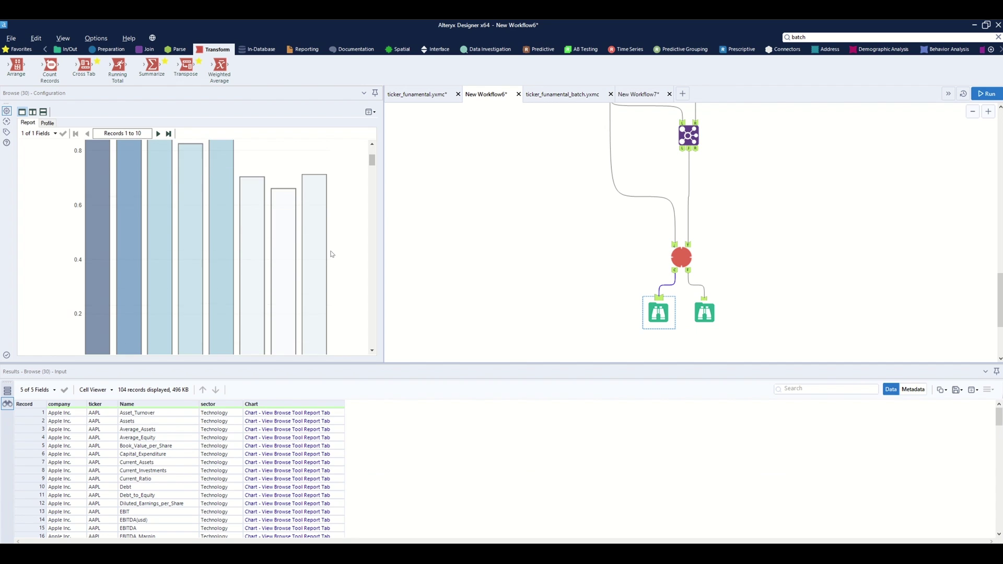
{"action": "scroll", "coordinate": [332, 253], "scroll_direction": "down", "scroll_amount": 5}
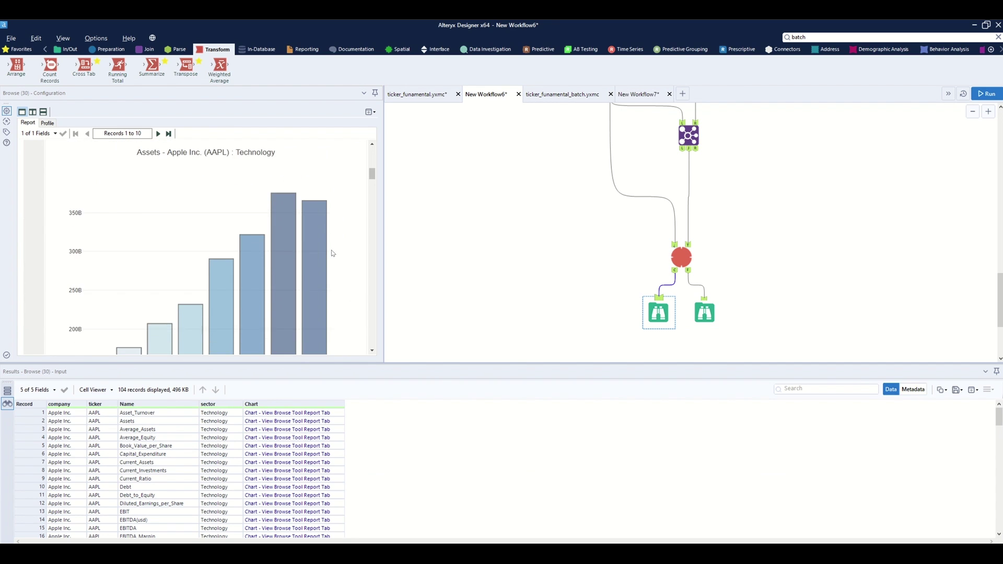
{"action": "scroll", "coordinate": [331, 256], "scroll_direction": "down", "scroll_amount": 5}
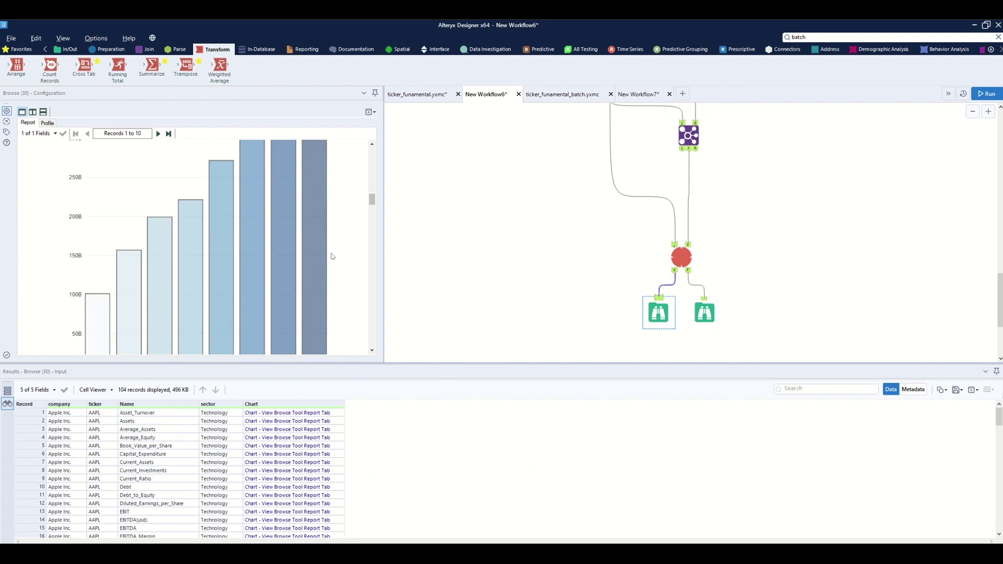
{"action": "scroll", "coordinate": [332, 256], "scroll_direction": "down", "scroll_amount": 3}
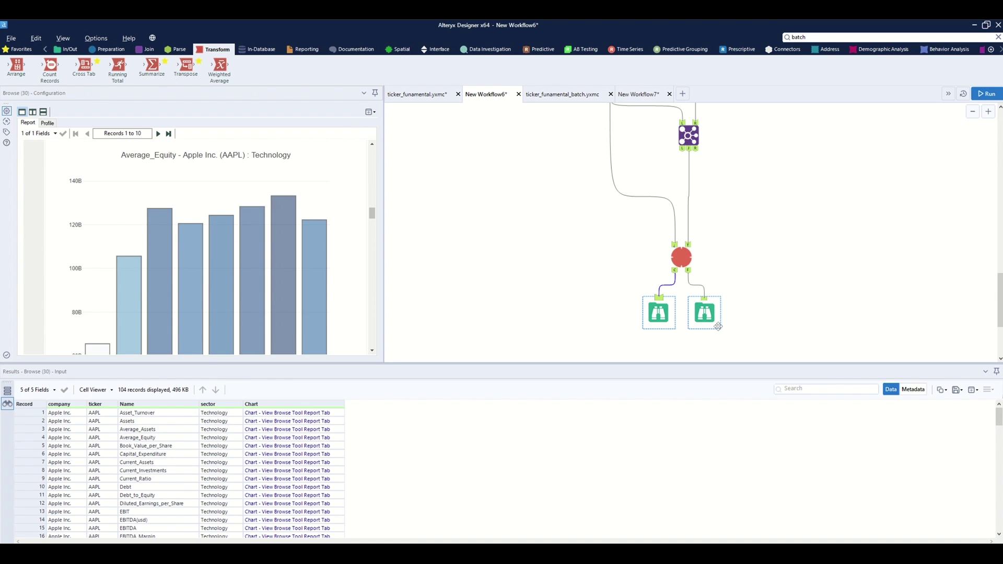
{"action": "left_click", "coordinate": [701, 314]}
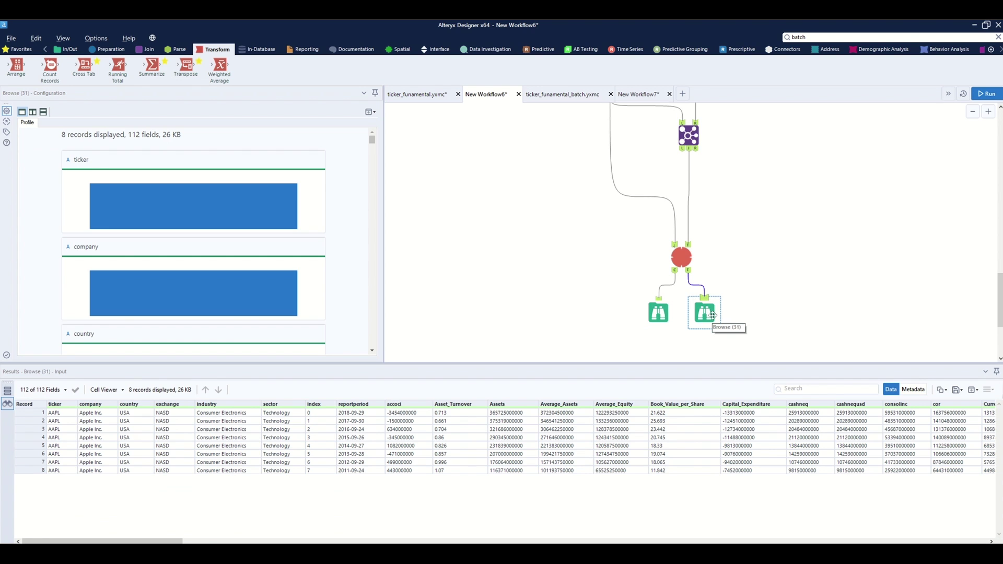
{"action": "scroll", "coordinate": [721, 293], "scroll_direction": "down", "scroll_amount": 2}
Step: Convert the chart Browse tool to an Output Data tool and place it lower on the canvas
{"action": "left_click_drag", "start_coordinate": [733, 263], "coordinate": [630, 294]}
{"action": "right_click", "coordinate": [659, 273]}
{"action": "left_click", "coordinate": [653, 272]}
{"action": "right_click", "coordinate": [655, 274]}
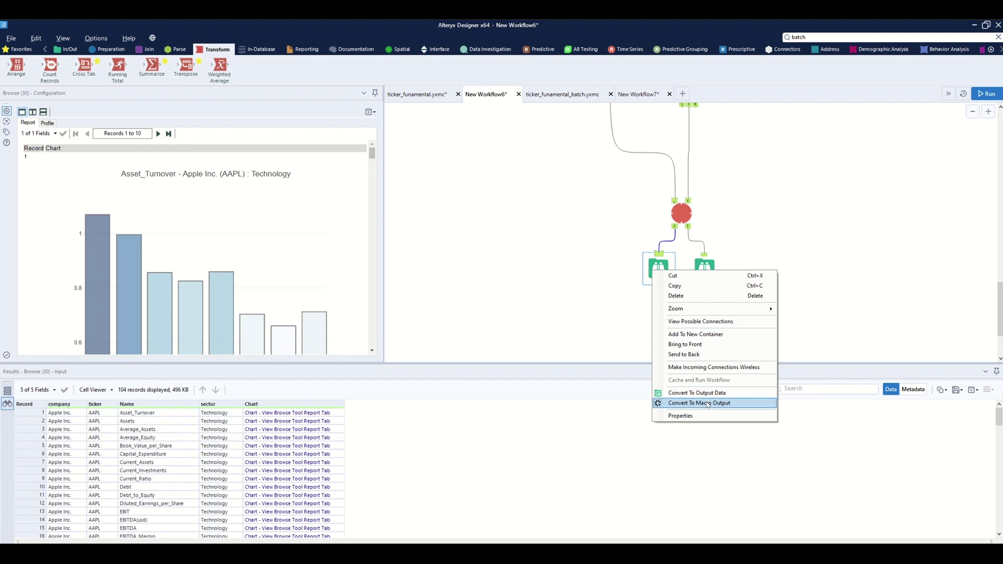
{"action": "left_click", "coordinate": [697, 393]}
{"action": "left_click_drag", "start_coordinate": [658, 268], "coordinate": [634, 324]}
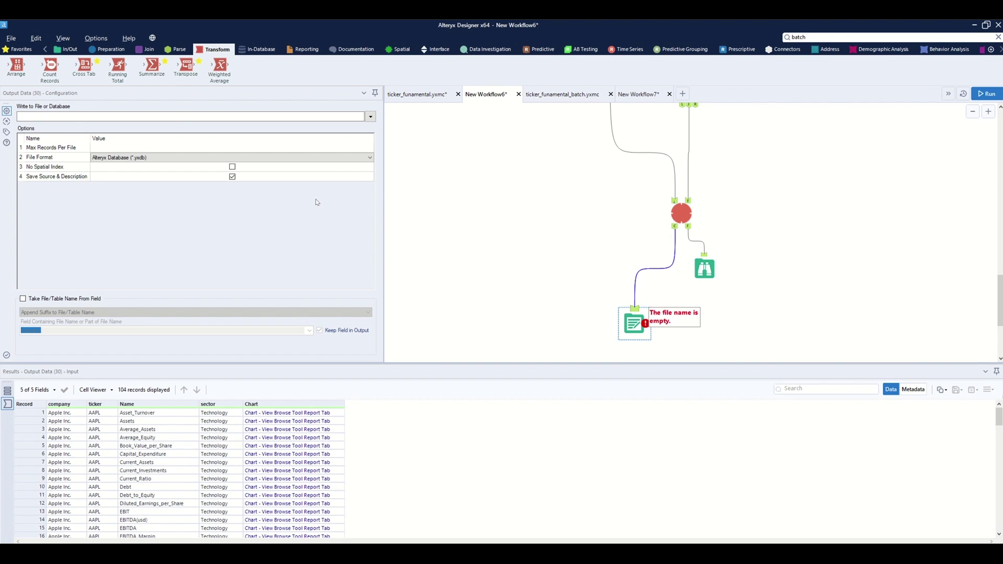
Step: Write the chart output to the fundamentals\charts path, change the file name using the sector field, and annotate it "Charts"
{"action": "left_click", "coordinate": [217, 250]}
{"action": "type", "text": "C:\\Users\\JMarsh\\Desktop\\db\\EP2\\Ticker\\Data\\data\\fundamentals\\charts"}
{"action": "left_click", "coordinate": [58, 301]}
{"action": "left_click", "coordinate": [209, 312]}
{"action": "left_click", "coordinate": [209, 334]}
{"action": "left_click", "coordinate": [309, 330]}
{"action": "left_click", "coordinate": [293, 357]}
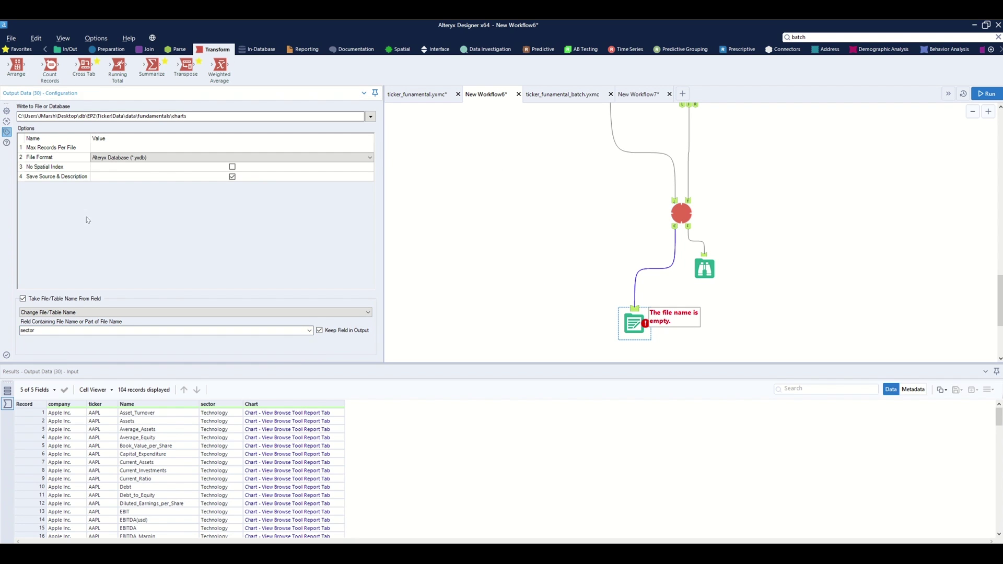
{"action": "left_click", "coordinate": [7, 132]}
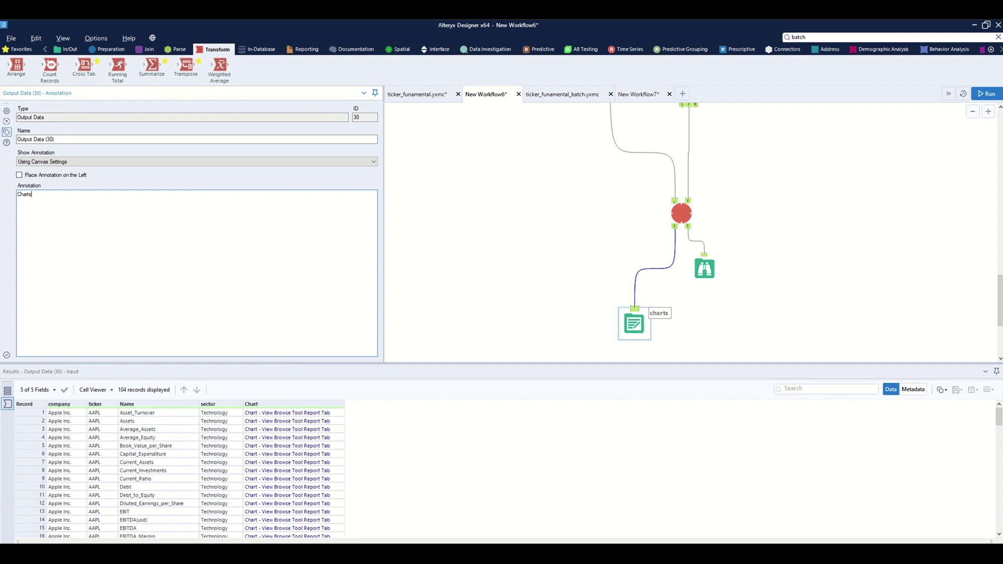
{"action": "left_click", "coordinate": [7, 110]}
Step: Convert the fundamentals table's Browse tool to an Output Data tool and move it beside the Charts output
{"action": "right_click", "coordinate": [707, 278]}
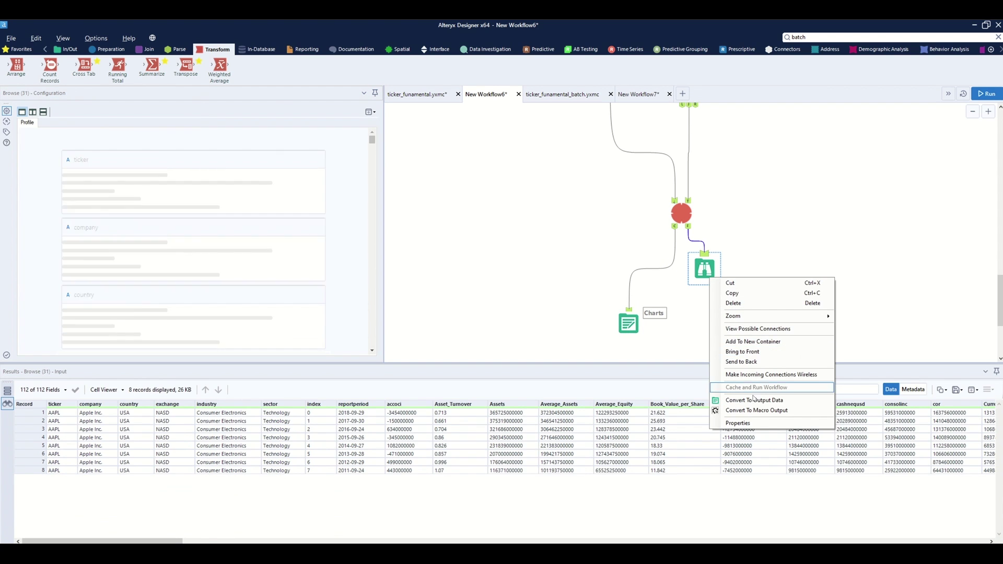
{"action": "left_click", "coordinate": [757, 376]}
{"action": "left_click", "coordinate": [727, 315]}
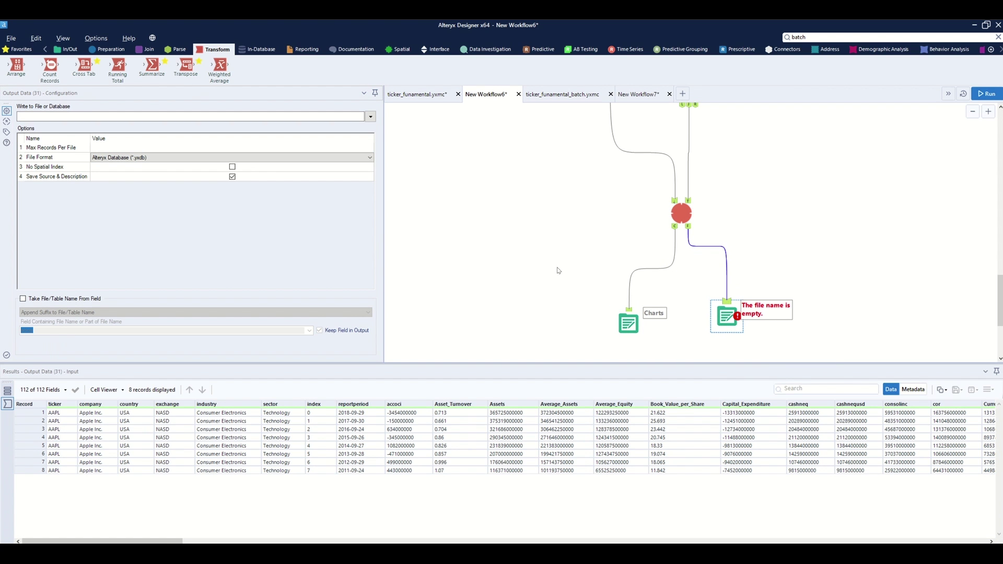
Step: Write the table output to the fundamentals\data path, change the file name using the sector field, and annotate it "Fundamentals"
{"action": "type", "text": "C:\\Users\\JMarsh\\Desktop\\db\\EP2\\Ticker\\Data\\data\\fundamentals\\data"}
{"action": "left_click", "coordinate": [23, 298]}
{"action": "left_click", "coordinate": [140, 312]}
{"action": "left_click", "coordinate": [140, 331]}
{"action": "left_click", "coordinate": [309, 330]}
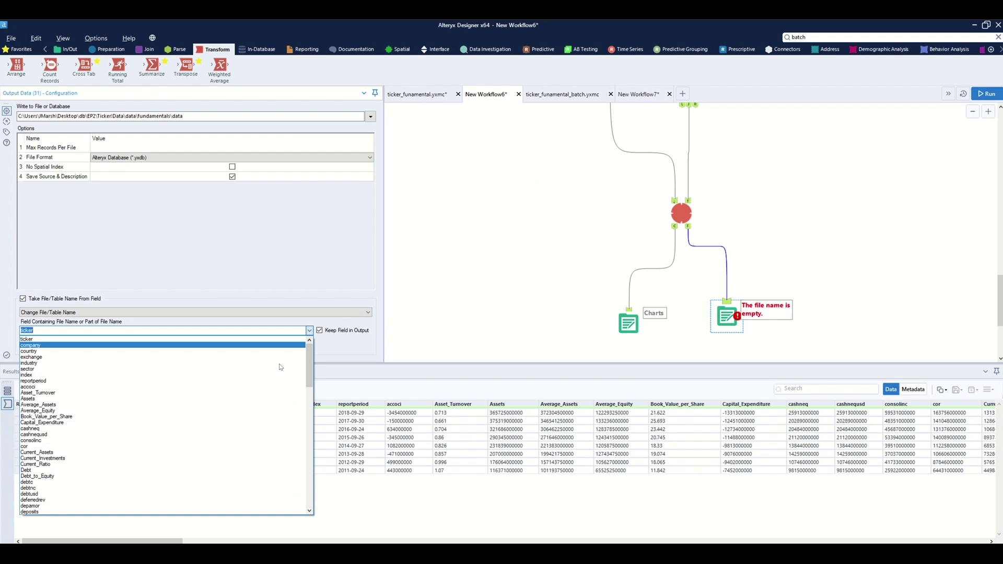
{"action": "left_click", "coordinate": [204, 368]}
{"action": "left_click", "coordinate": [6, 131]}
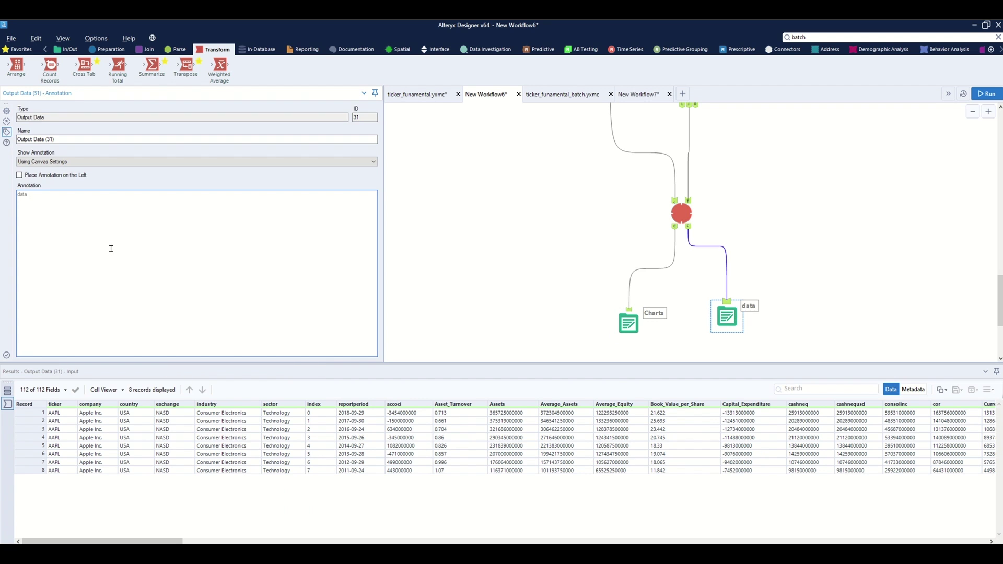
{"action": "left_click", "coordinate": [6, 111]}
{"action": "left_click_drag", "start_coordinate": [730, 315], "coordinate": [743, 328]}
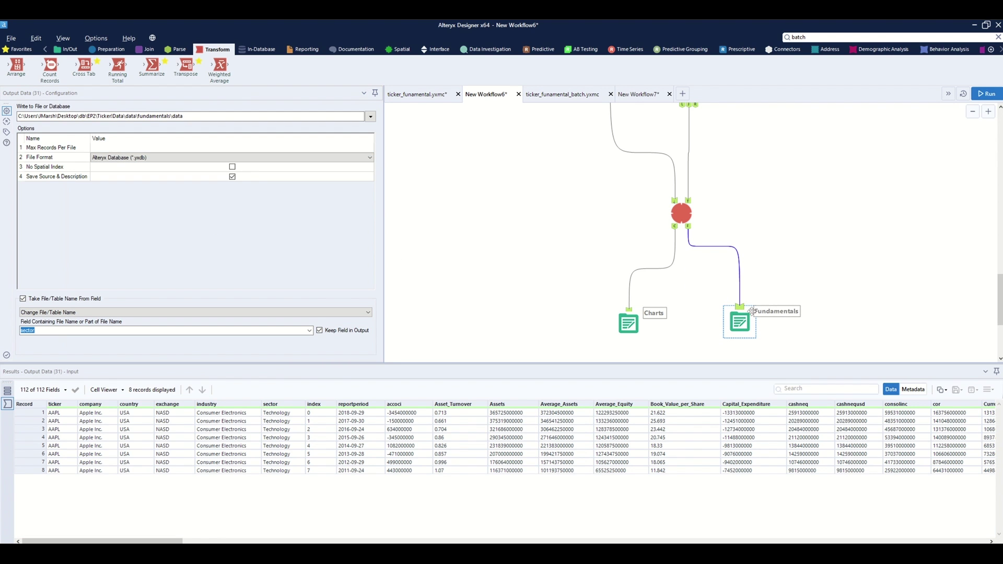
{"action": "left_click", "coordinate": [778, 287]}
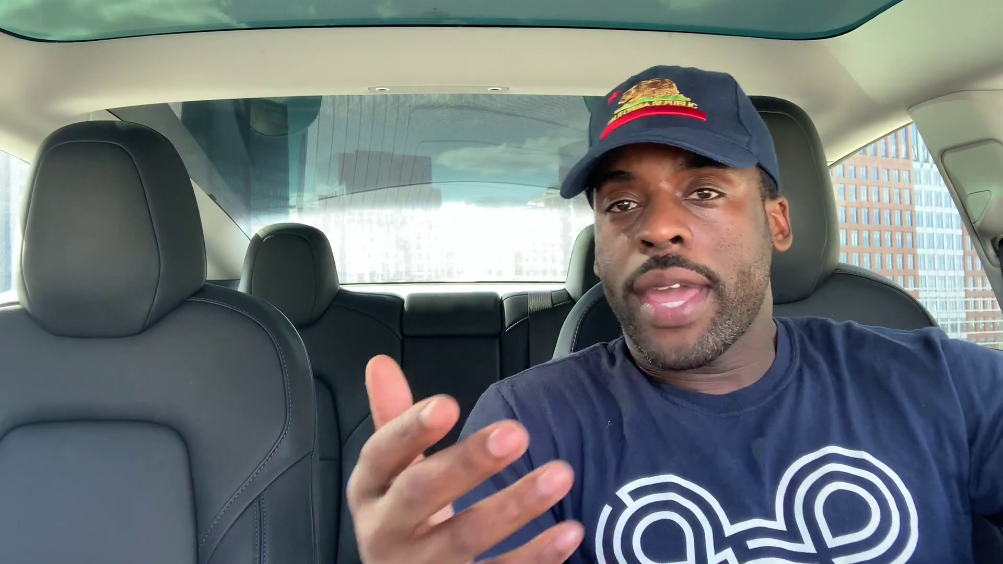